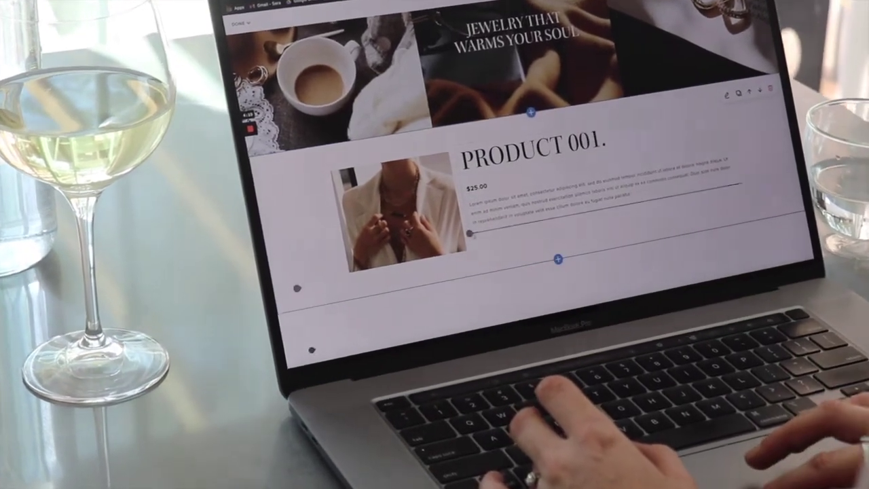
- Add a code block holding the embed code under the Product 001 description and save the page
type("code")
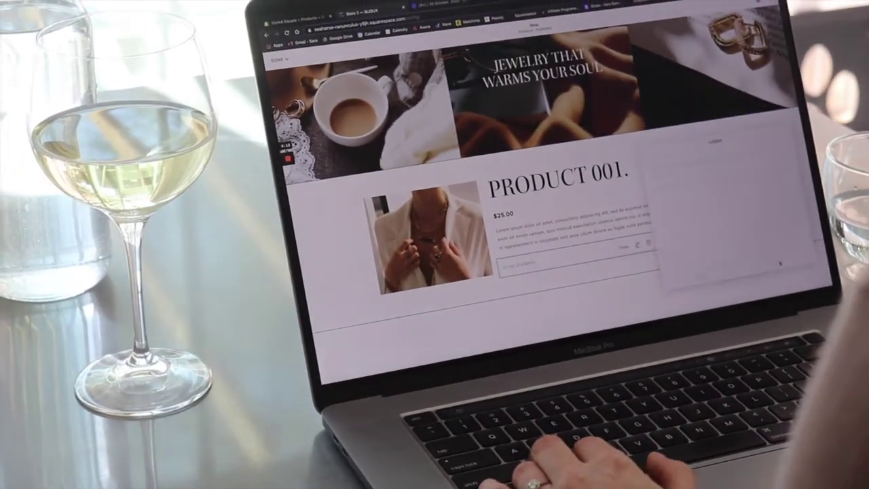
left_click(770, 258)
left_click(269, 54)
left_click(274, 64)
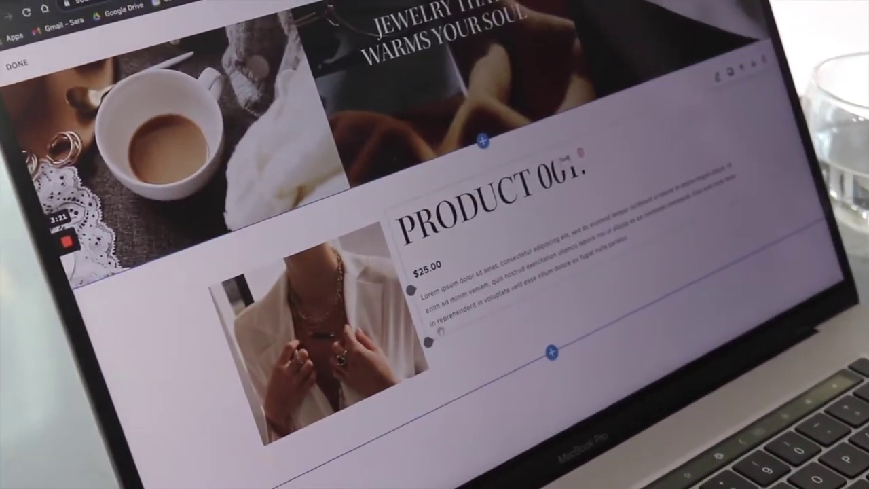
- Insert a code block beneath the Product 001 description
left_click(551, 351)
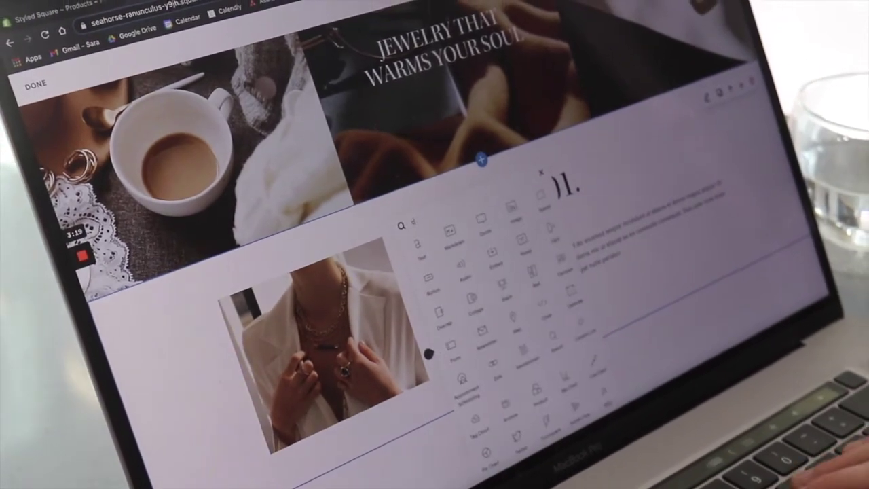
type("code")
key("Return")
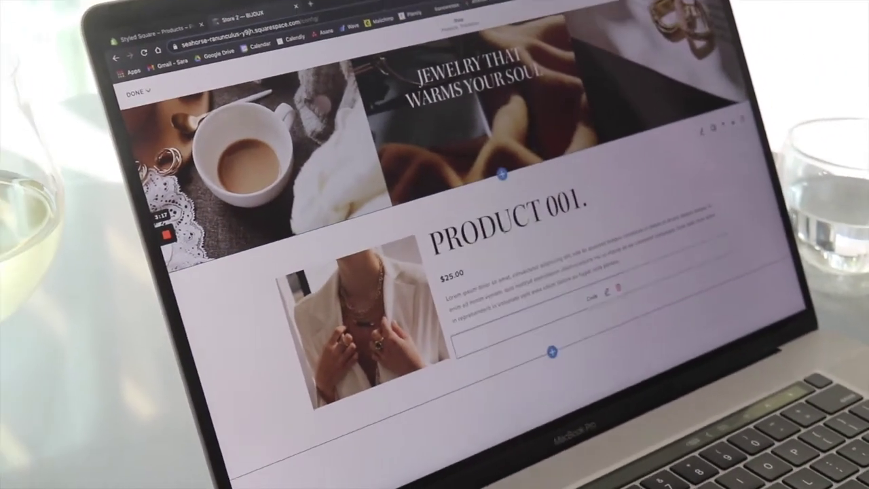
- Replace the code block's sample code with the copied embed code and save the page changes
left_click(606, 291)
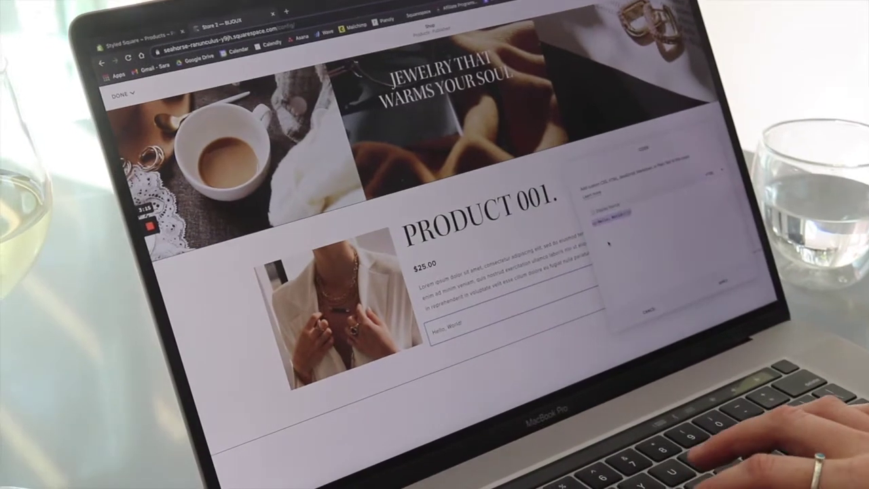
left_click(609, 243)
key("super+v")
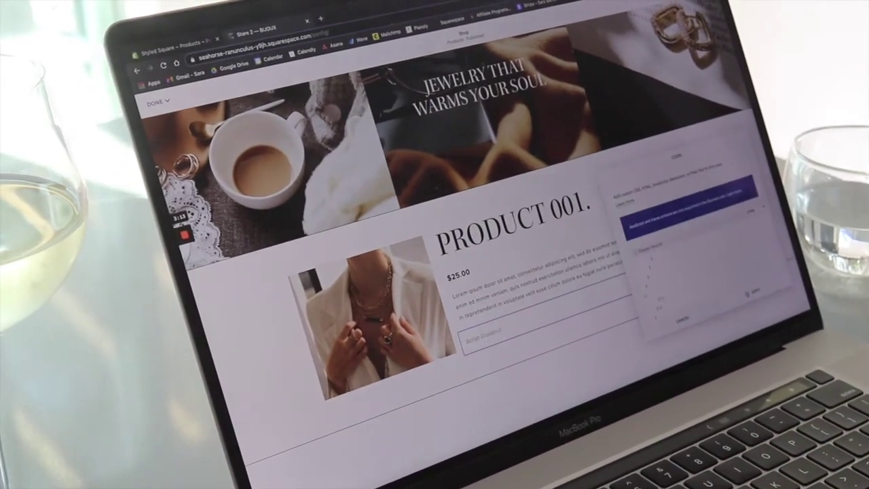
left_click(475, 196)
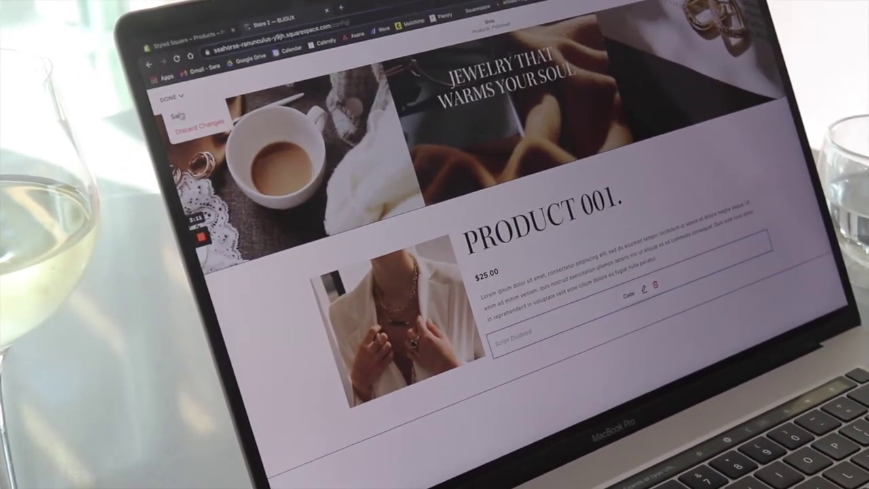
left_click(178, 117)
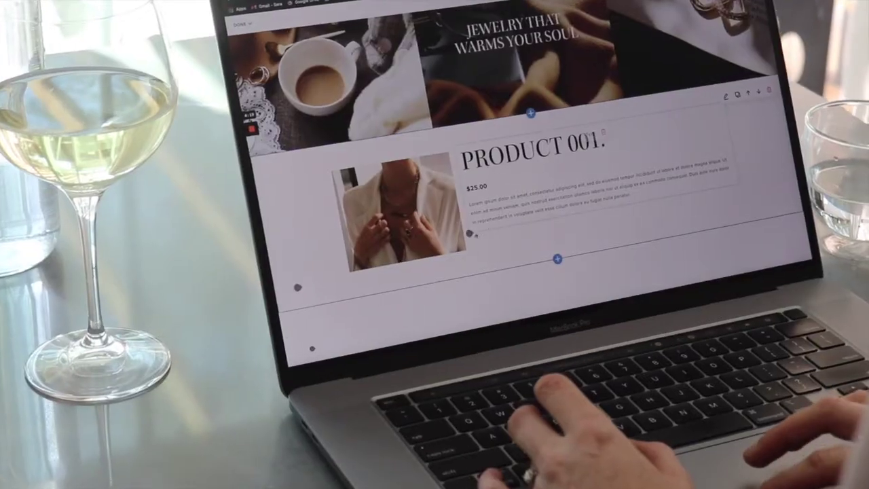
- Insert a code block directly below the Product 001 description text
left_click(470, 233)
type("code")
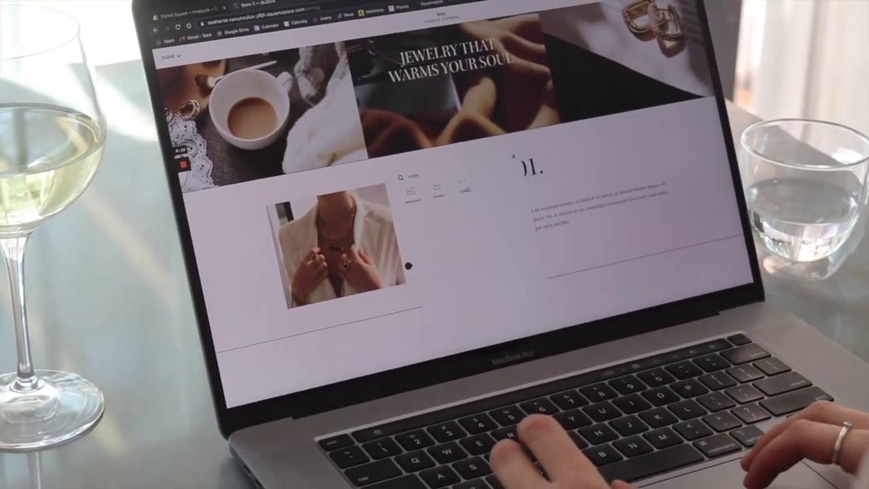
left_click(473, 186)
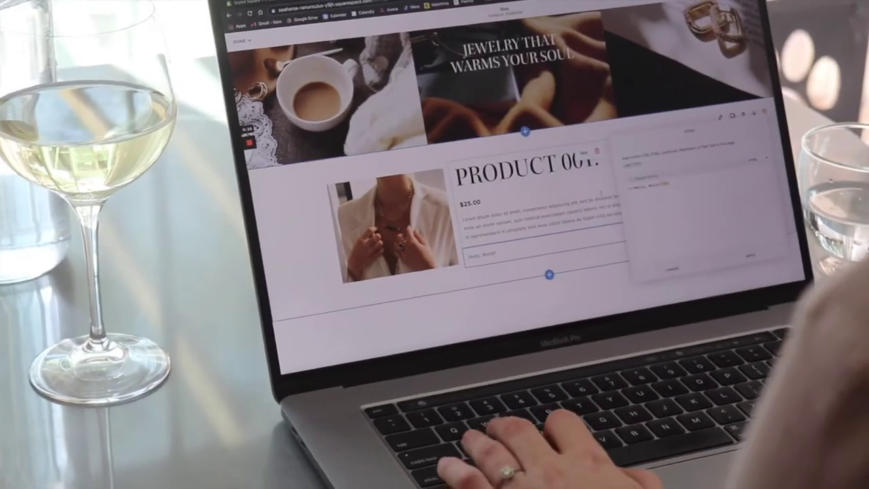
- Clear the new code block's sample text, fill it with the copied embed code and save the page
key("BackSpace")
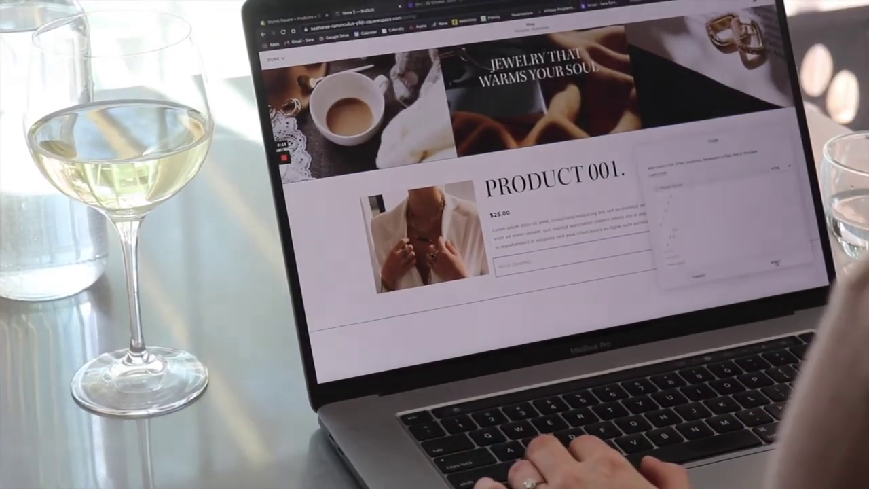
key("Escape")
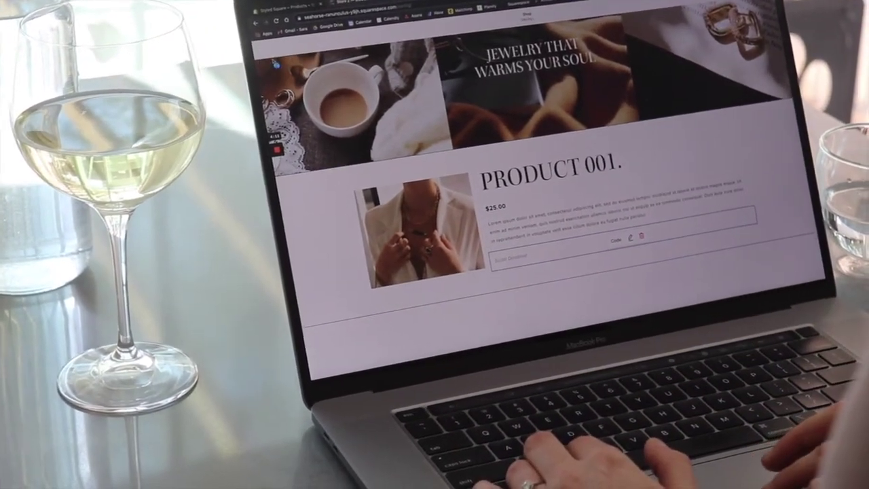
left_click(282, 60)
left_click(260, 51)
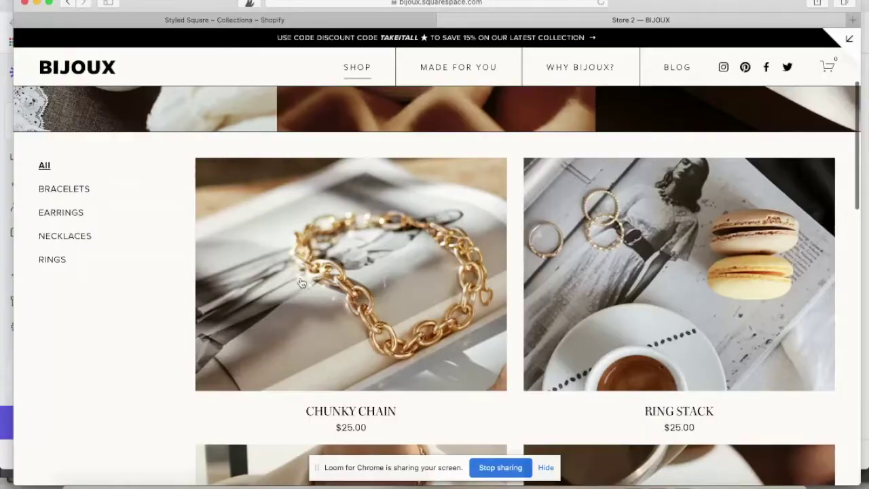
- Switch to the Shopify admin, open the Buy Button sales channel and start creating a Buy Button
scroll(291, 431, "down", 1)
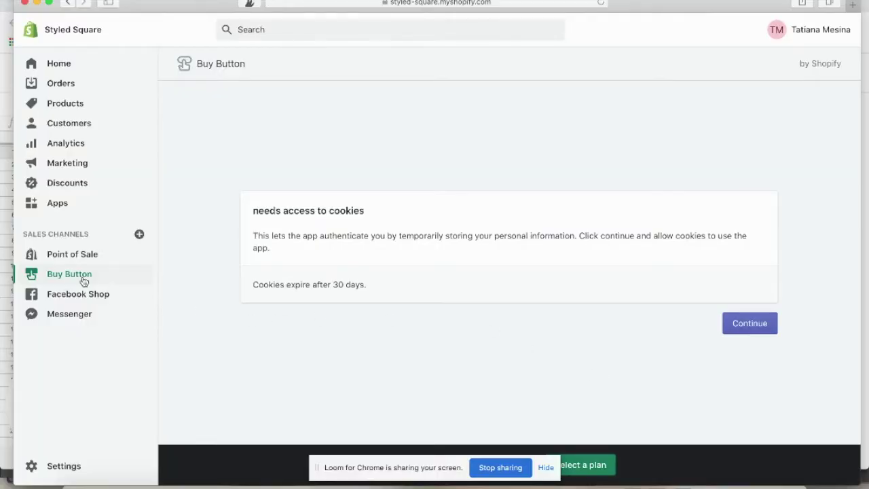
left_click(84, 280)
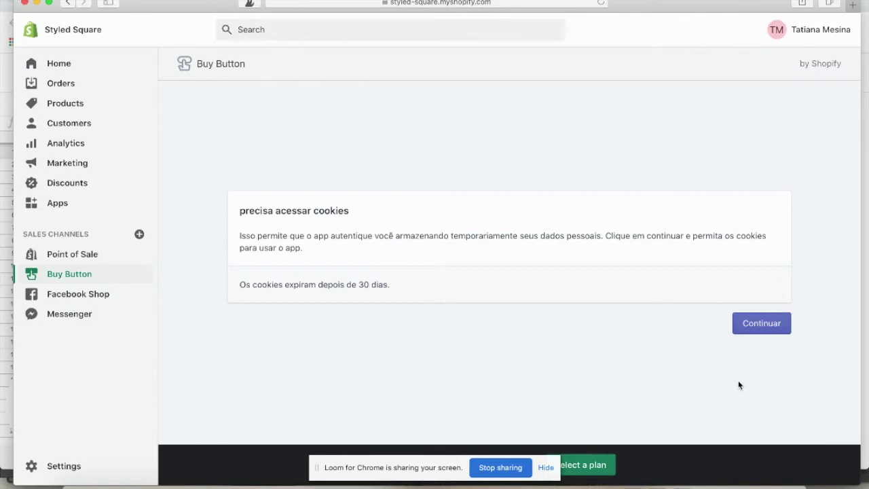
left_click(338, 299)
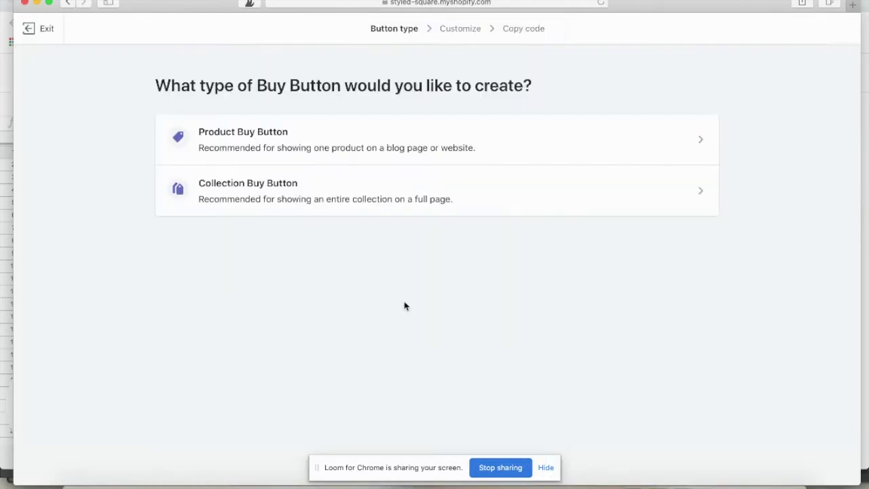
- Choose a Collection Buy Button and select the Earrings collection for it
left_click(375, 187)
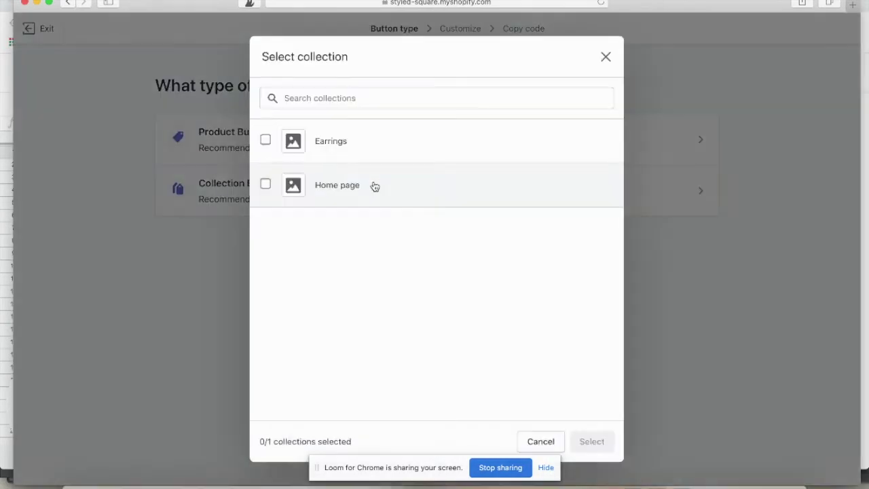
left_click(328, 151)
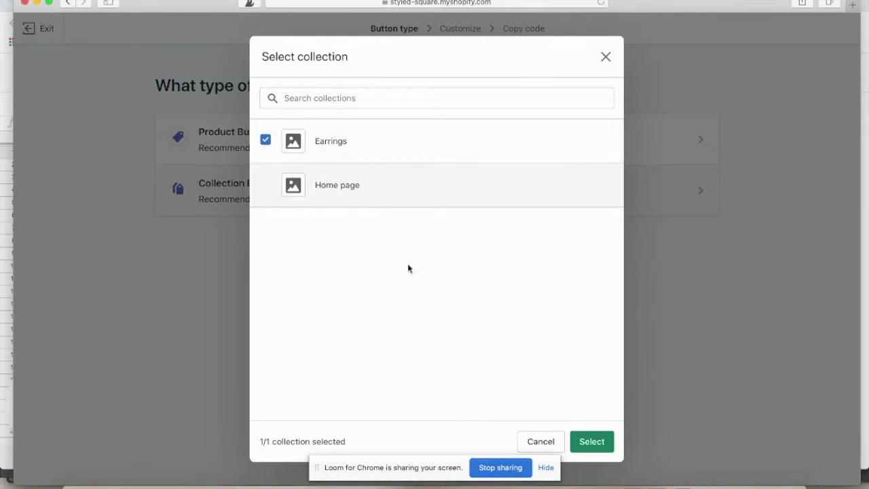
left_click(588, 438)
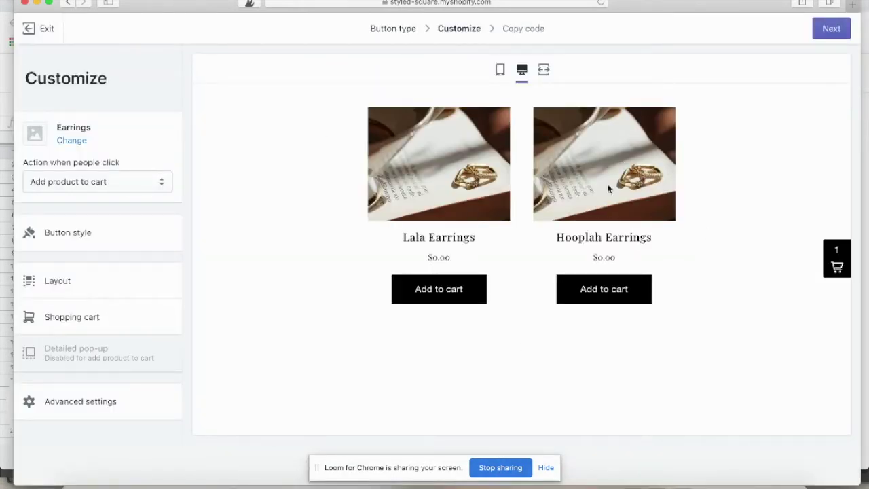
- Try the Open product details and Direct to checkout click actions and restore Add product to cart
left_click(149, 182)
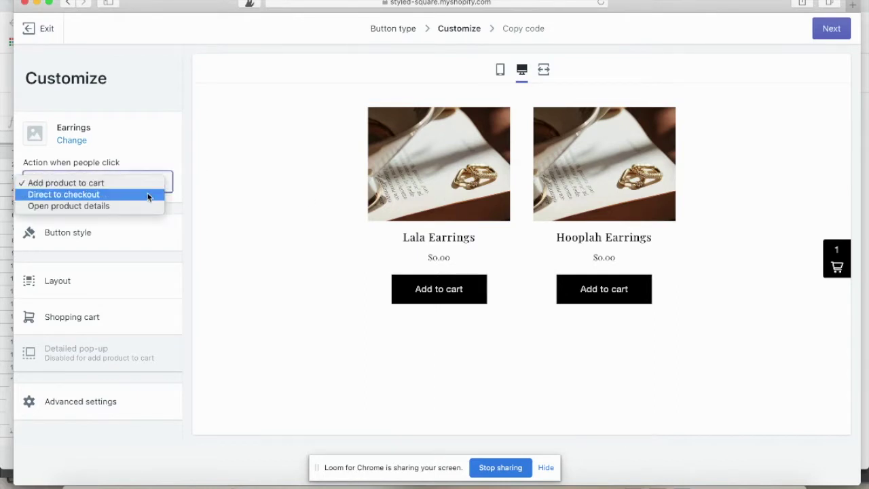
left_click(144, 206)
left_click(143, 187)
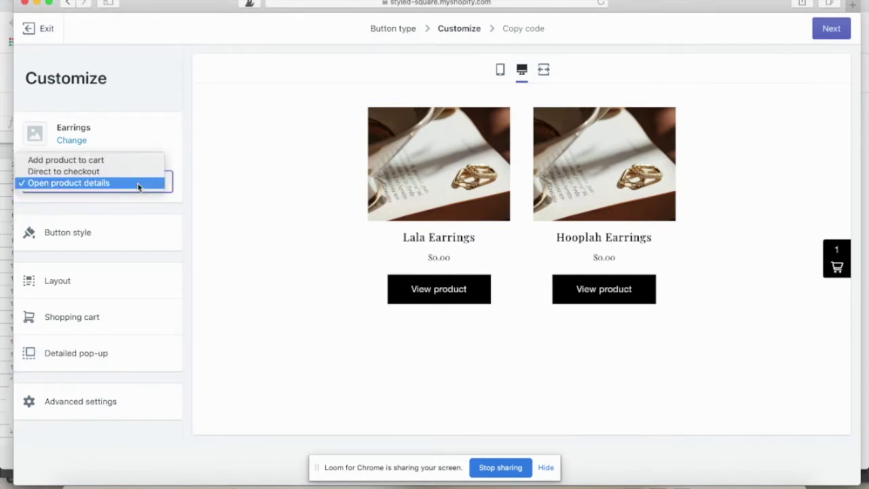
left_click(135, 173)
left_click(134, 181)
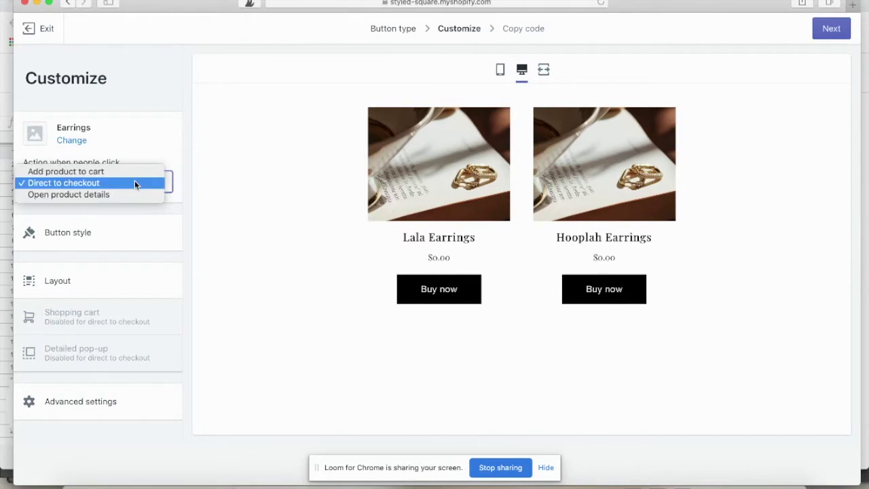
left_click(133, 173)
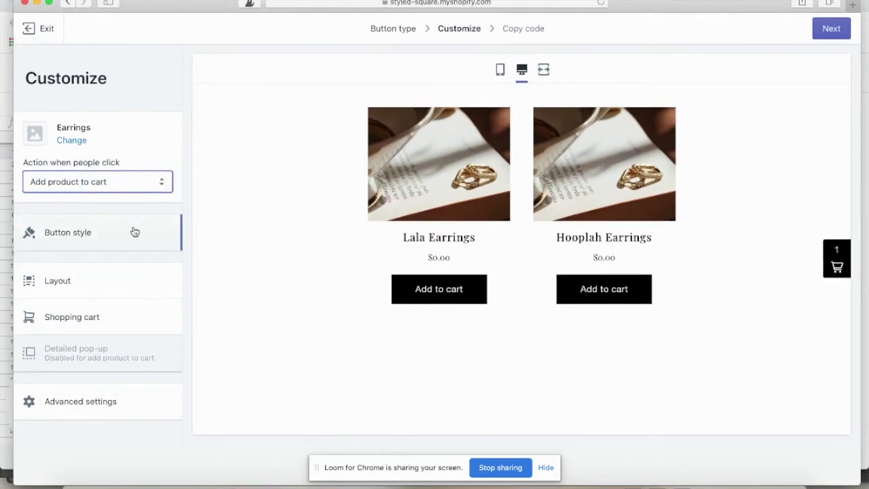
- Review the shopping cart settings, including its texts and colors, and return to the customization overview
left_click(102, 312)
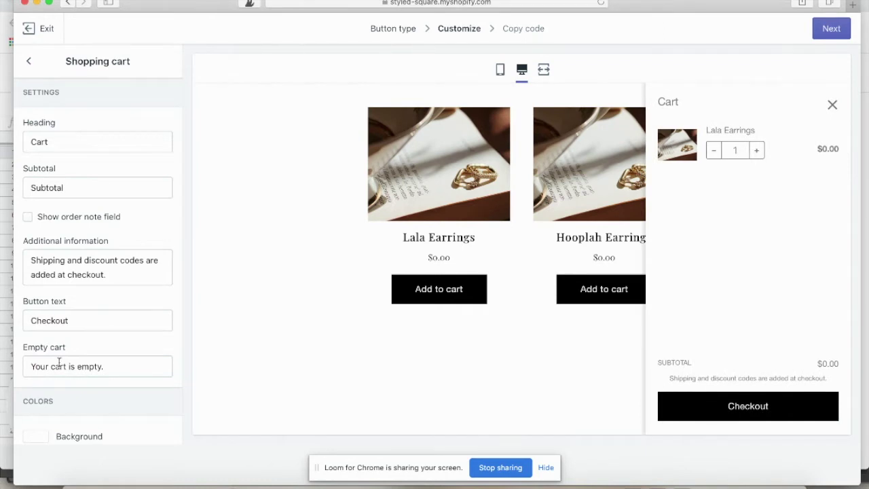
scroll(60, 375, "down", 3)
scroll(60, 375, "up", 3)
left_click(30, 62)
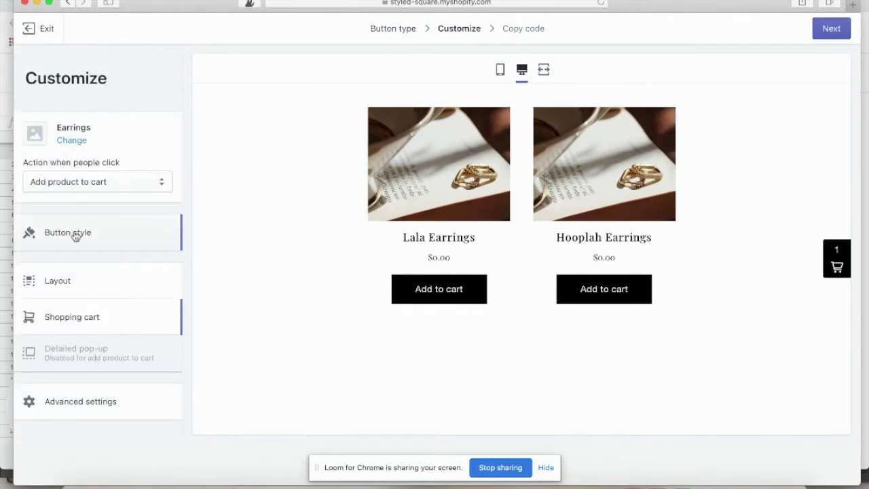
- Examine the layout settings, including image size, colors and typography, and the checkout behaviour options in the advanced settings
left_click(75, 282)
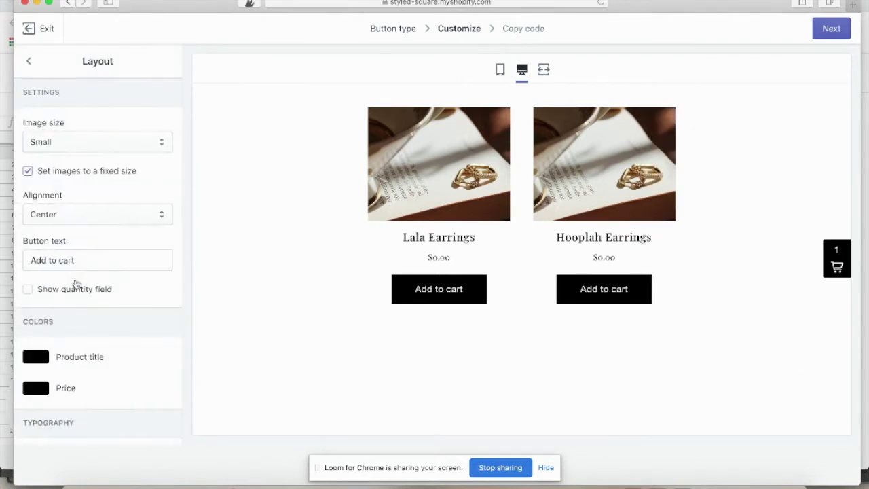
left_click(96, 144)
left_click(115, 199)
scroll(84, 346, "down", 4)
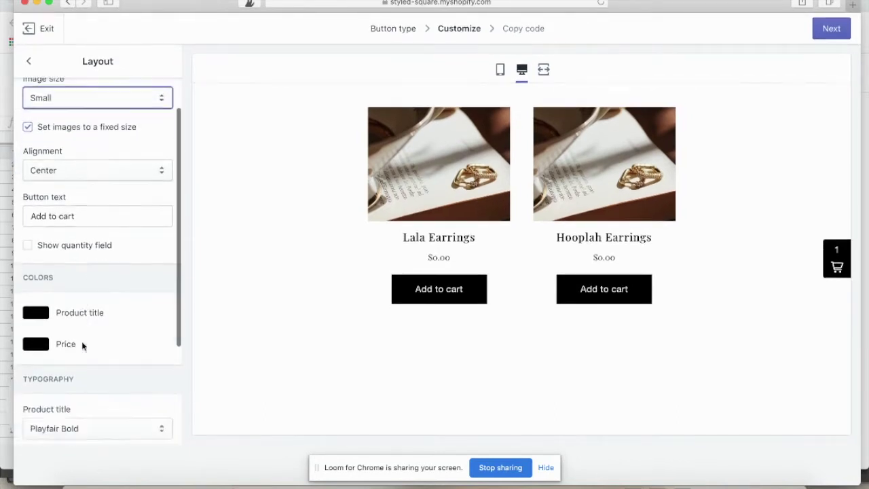
scroll(82, 346, "down", 2)
scroll(82, 346, "up", 6)
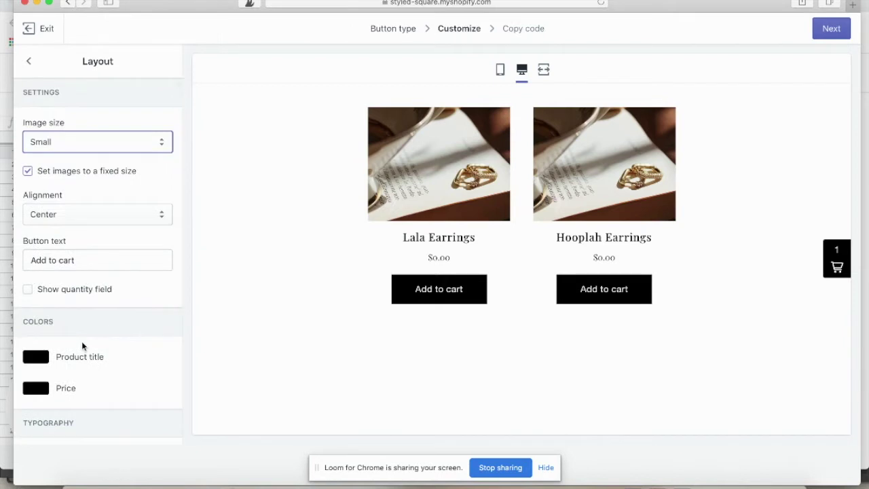
left_click(27, 63)
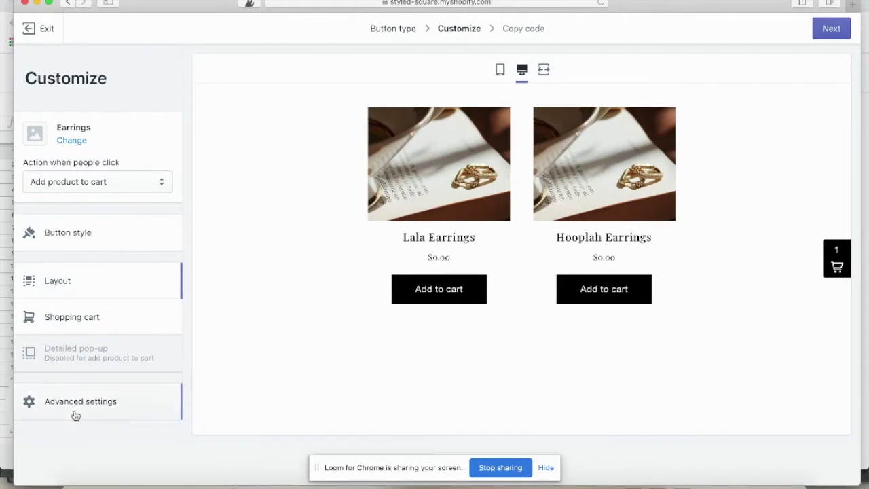
left_click(75, 413)
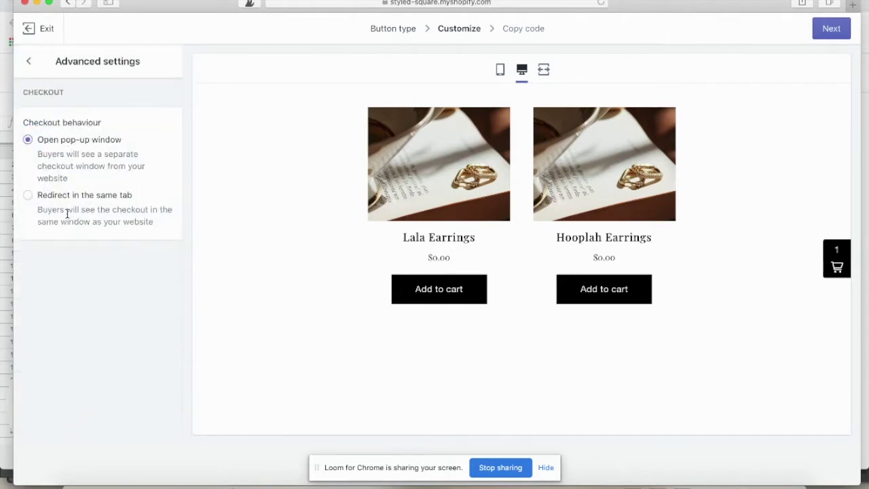
left_click(30, 63)
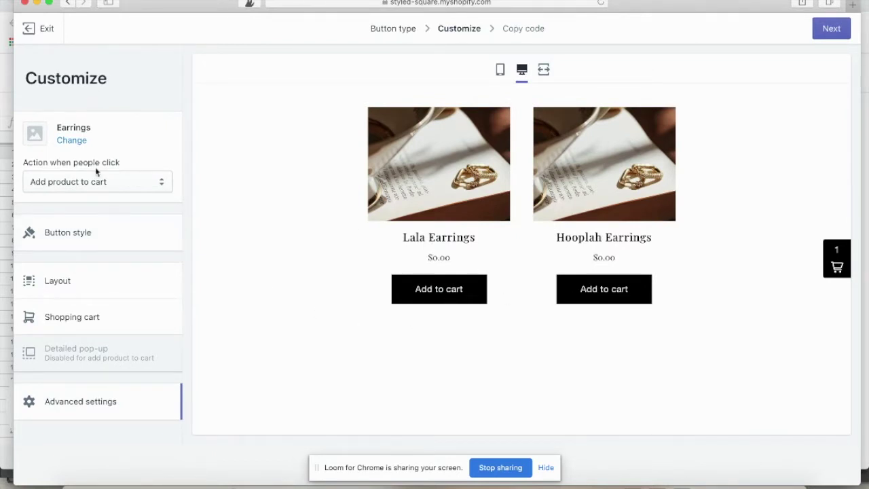
- Set the action when people click to Open product details and preview the Lala Earrings pop-up
left_click(53, 183)
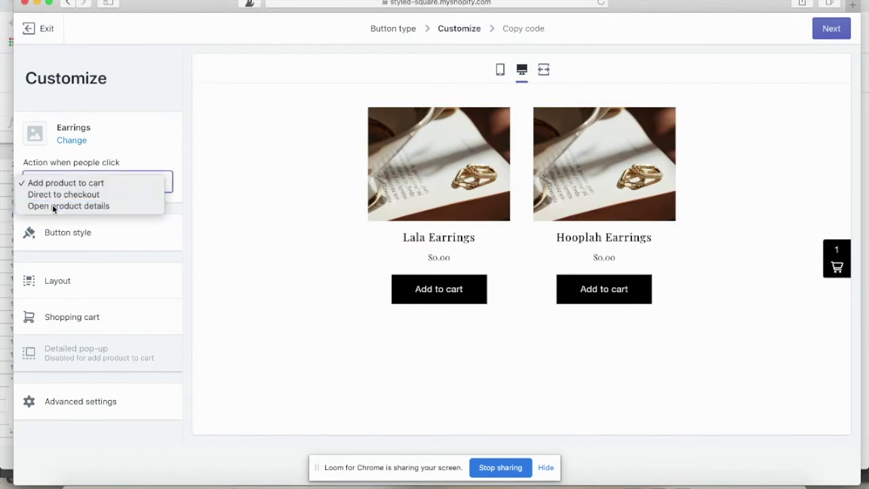
key("Escape")
key("Down")
left_click(440, 289)
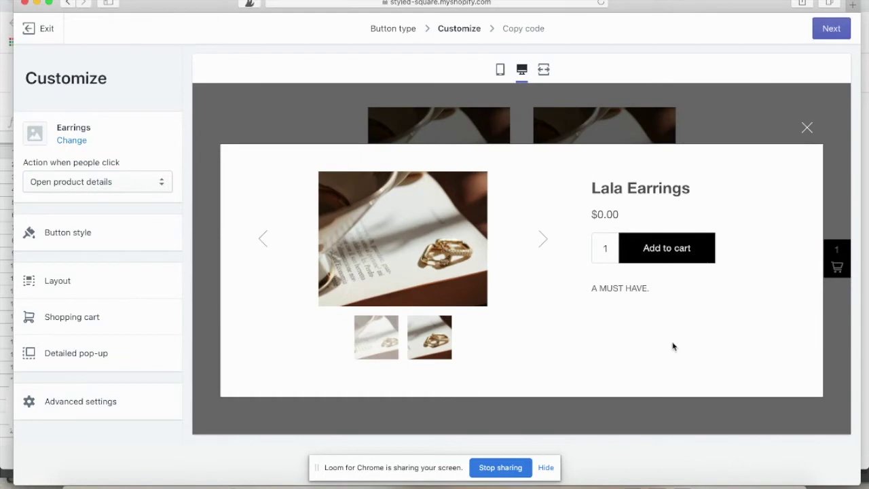
left_click(806, 129)
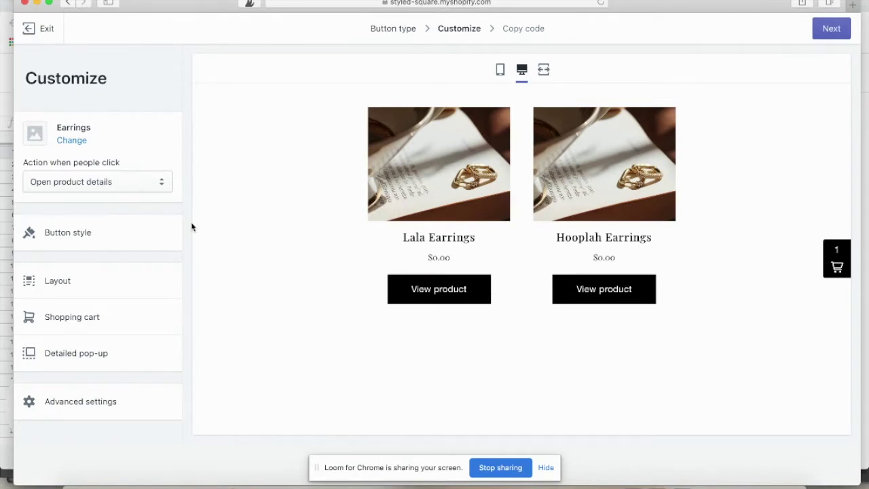
- Open the detailed pop-up settings, finish customizing the Earrings Buy Button and copy its embed code
left_click(108, 368)
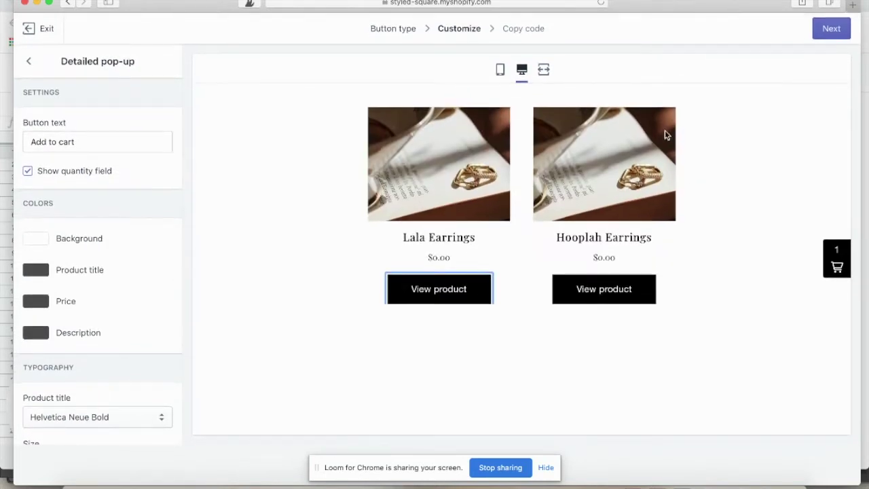
left_click(828, 34)
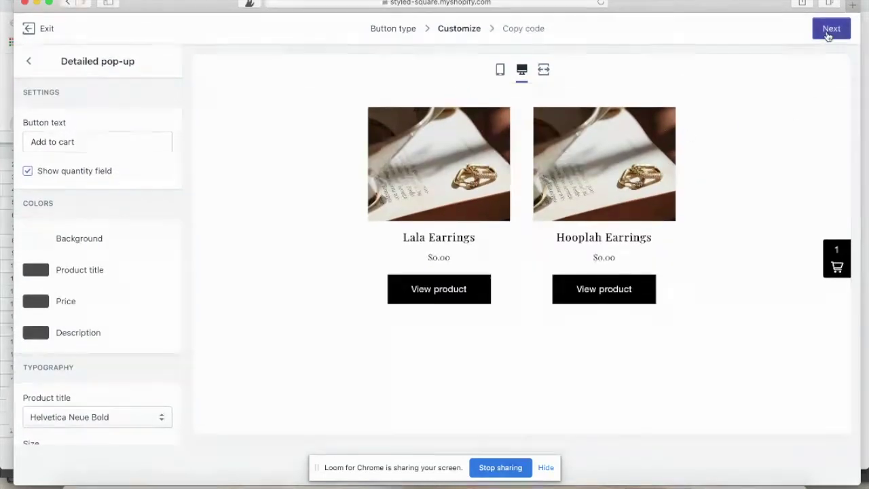
left_click(211, 246)
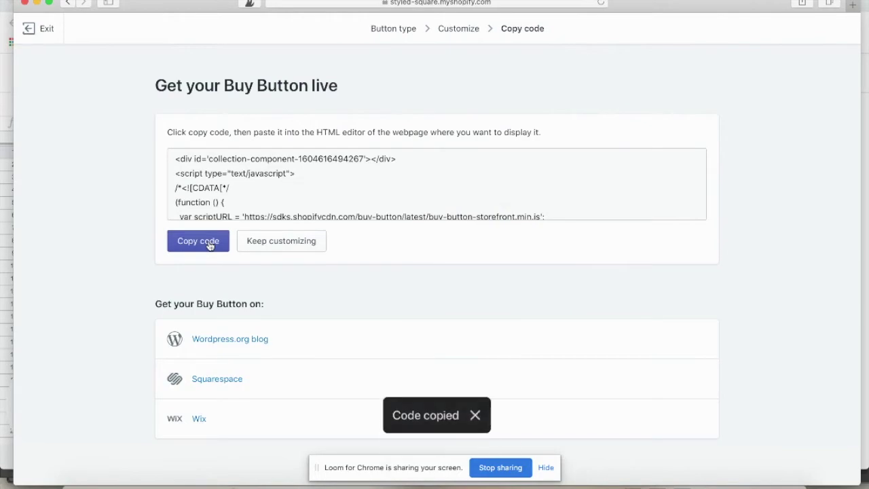
- Switch to the BIJOUX site in Squarespace and open the Earrings page for editing
key("super+grave")
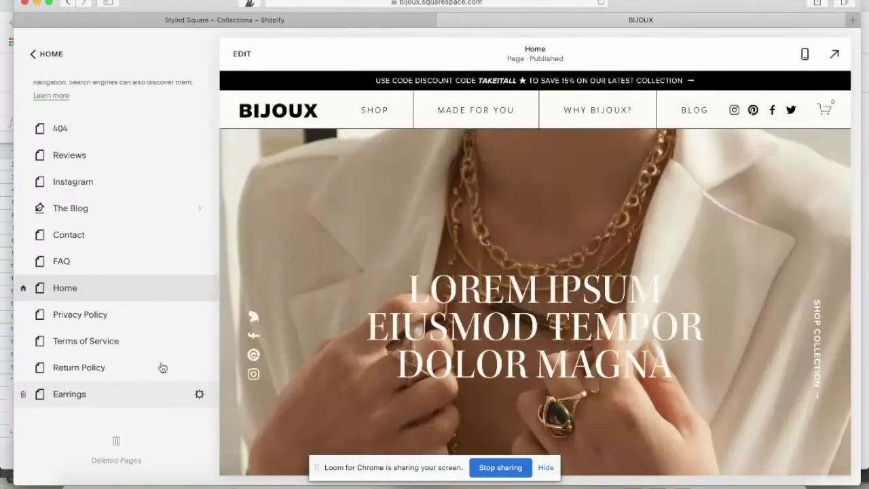
left_click(69, 393)
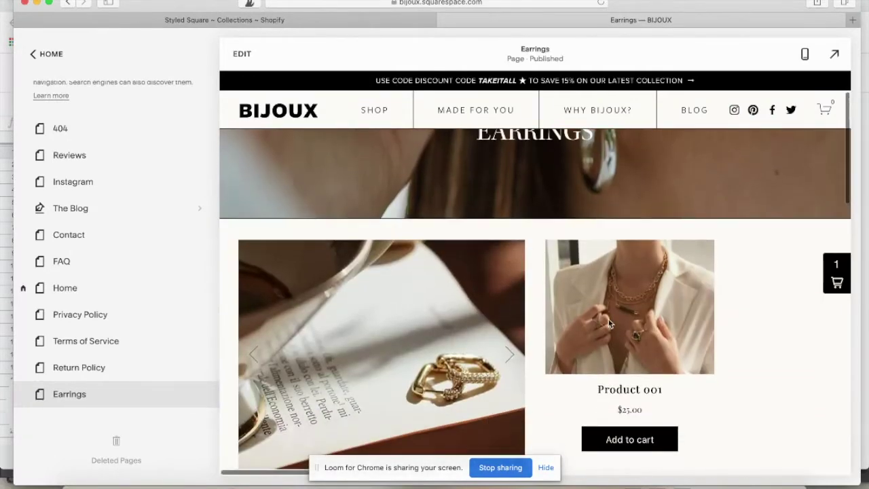
scroll(608, 322, "down", 3)
scroll(348, 286, "up", 2)
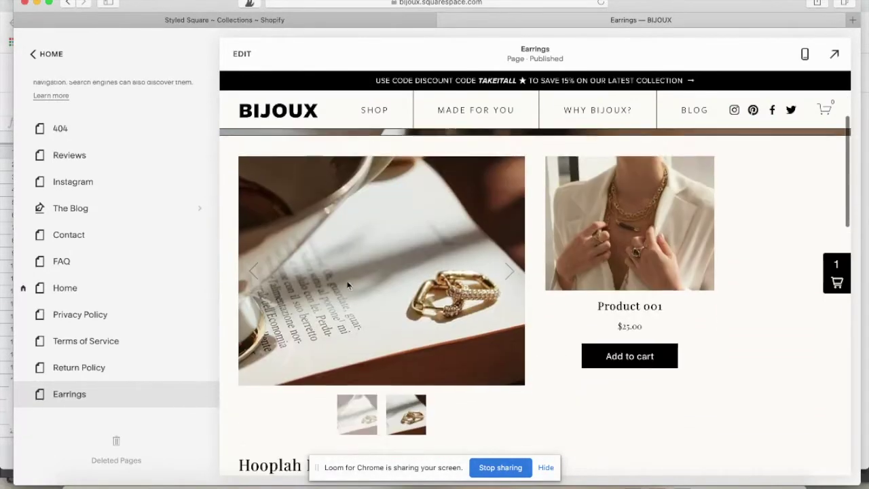
scroll(347, 285, "up", 2)
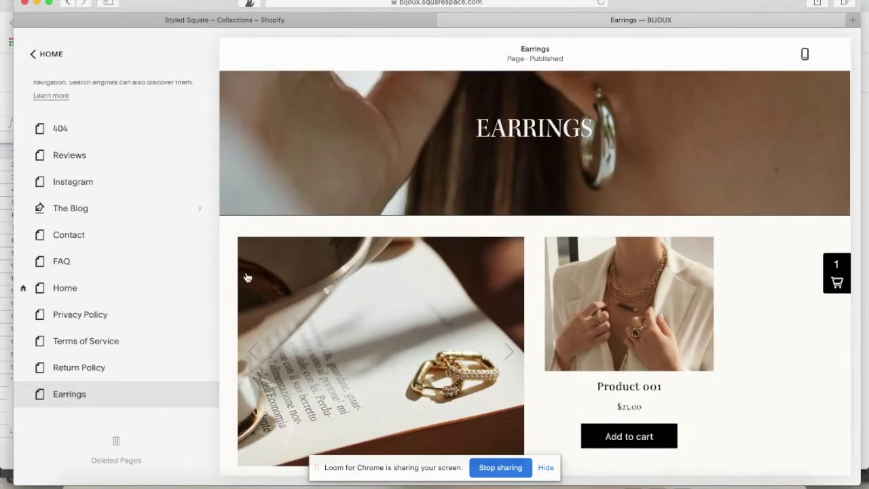
left_click(248, 278)
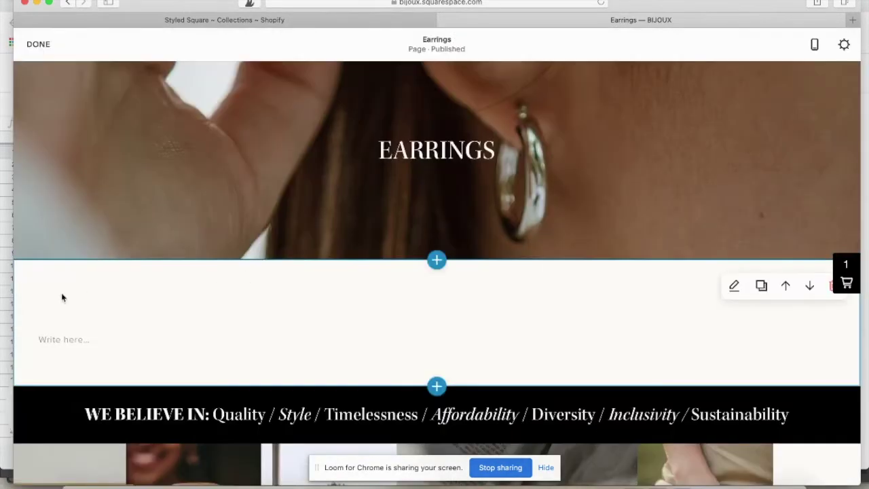
- Insert a Code block above the existing embedded products in the section below the EARRINGS banner
mouse_move(38, 304)
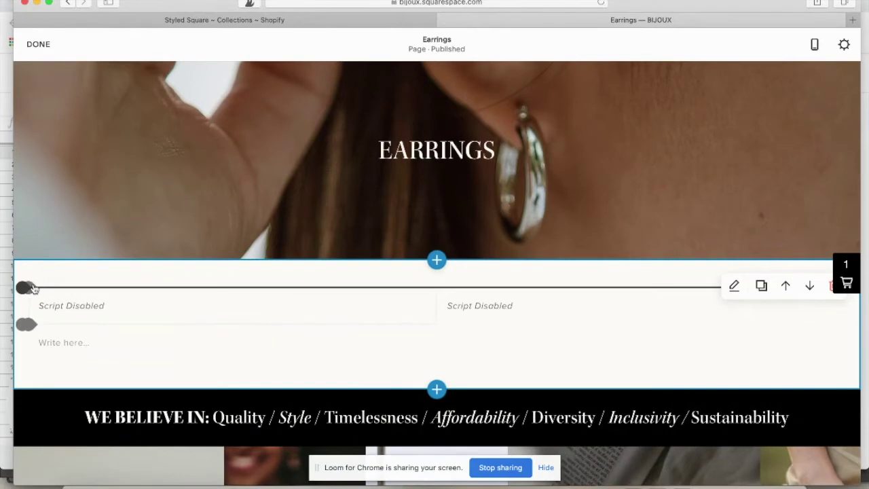
left_click_drag(24, 294, 25, 295)
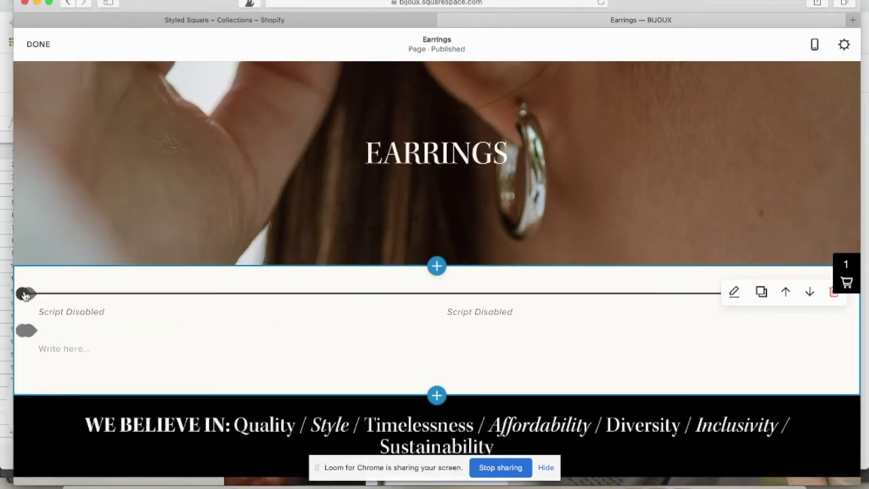
left_click(25, 294)
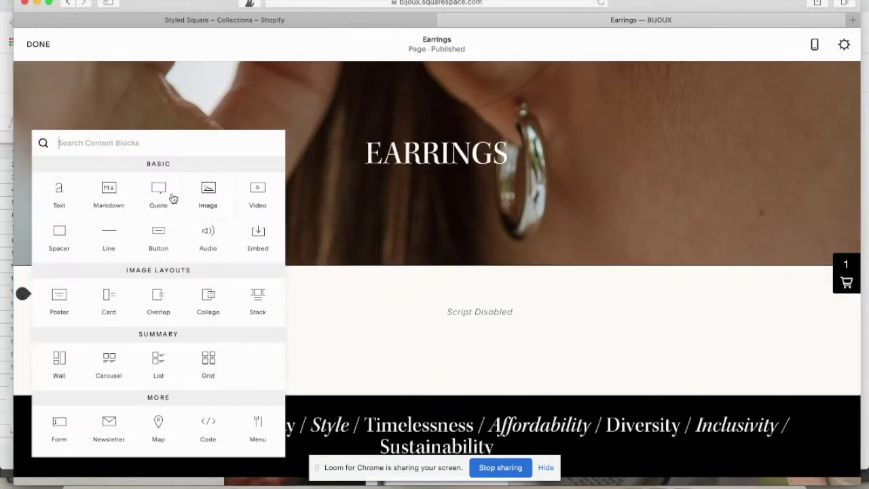
type("co")
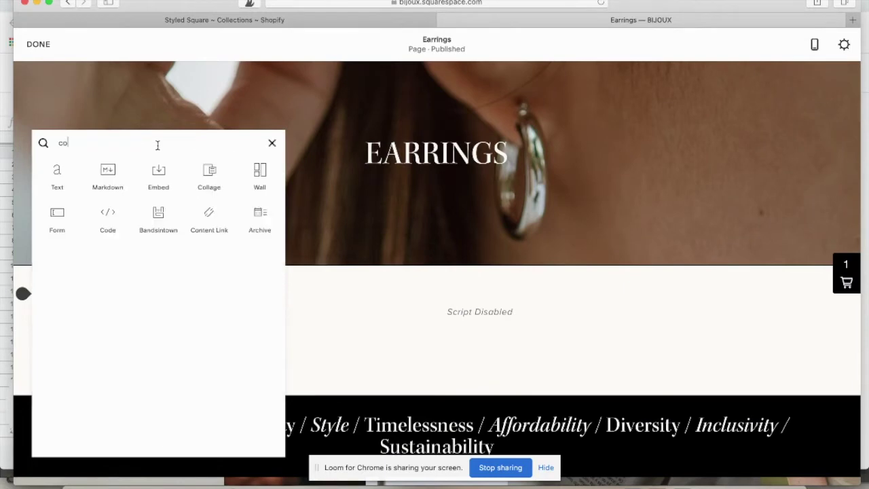
type("d")
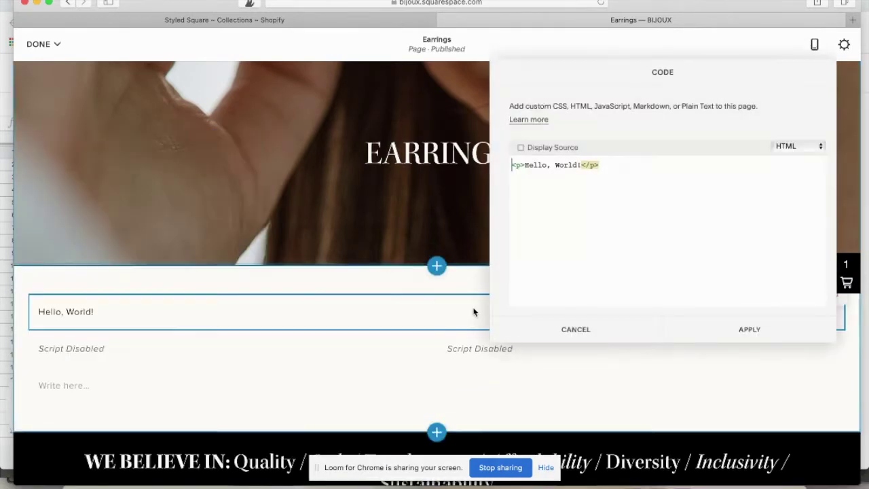
- Replace the Code block's placeholder HTML with the copied Buy Button code, apply it and save the Earrings page
left_click_drag(603, 165, 495, 167)
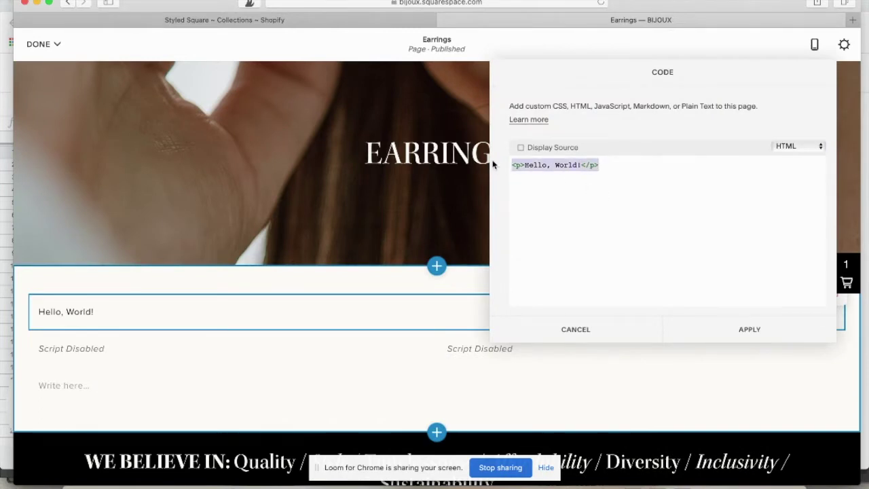
key("super+v")
left_click(795, 340)
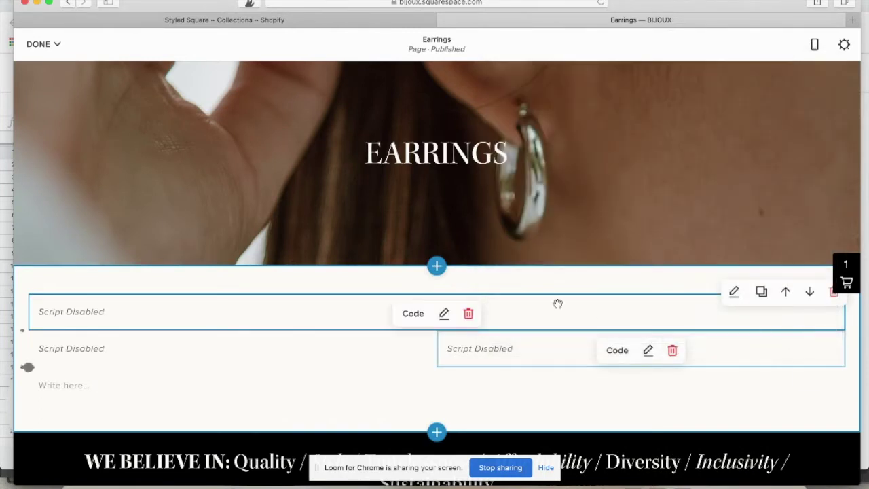
left_click(55, 44)
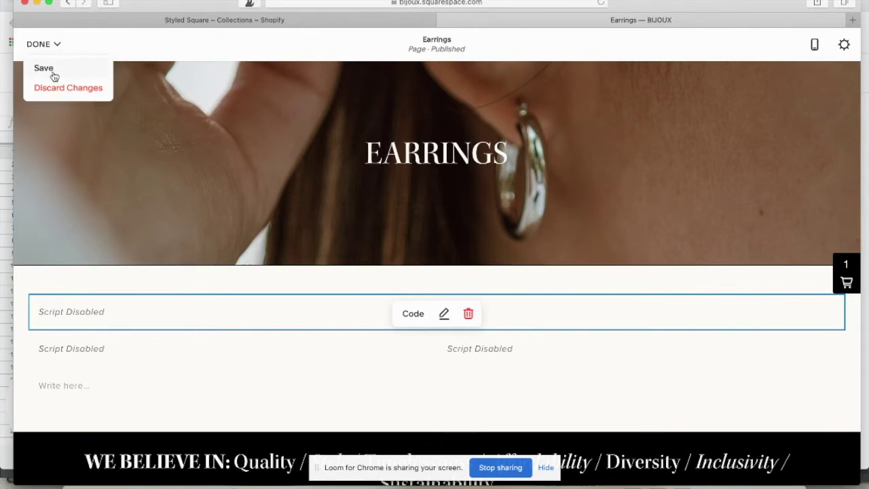
left_click(52, 71)
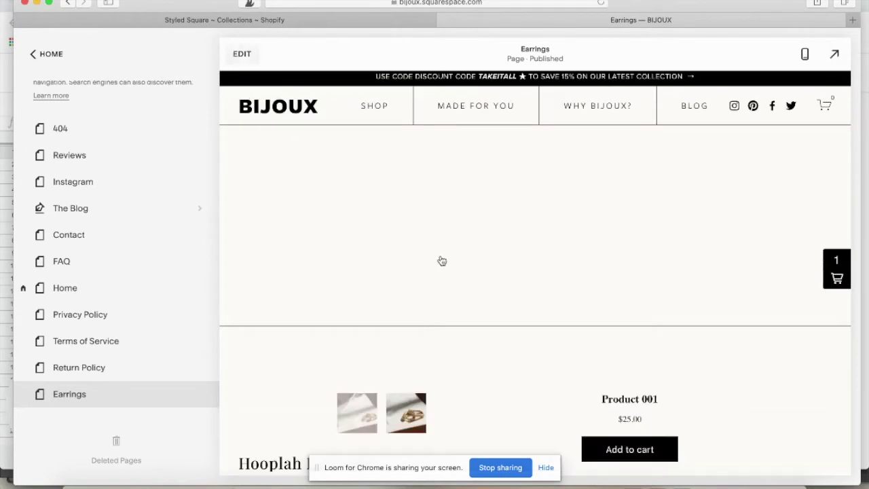
- Check the embedded collection on the Earrings page, viewing the second image in the Lala Earrings product pop-up
scroll(607, 301, "down", 5)
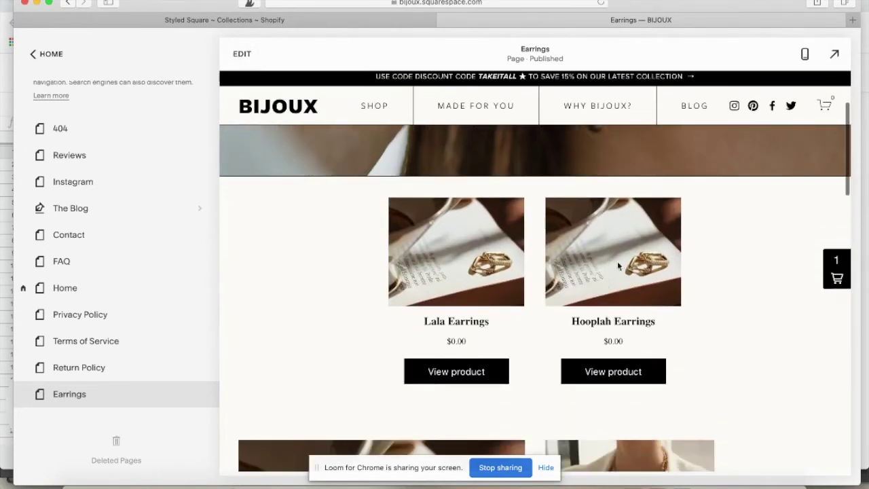
left_click(558, 323)
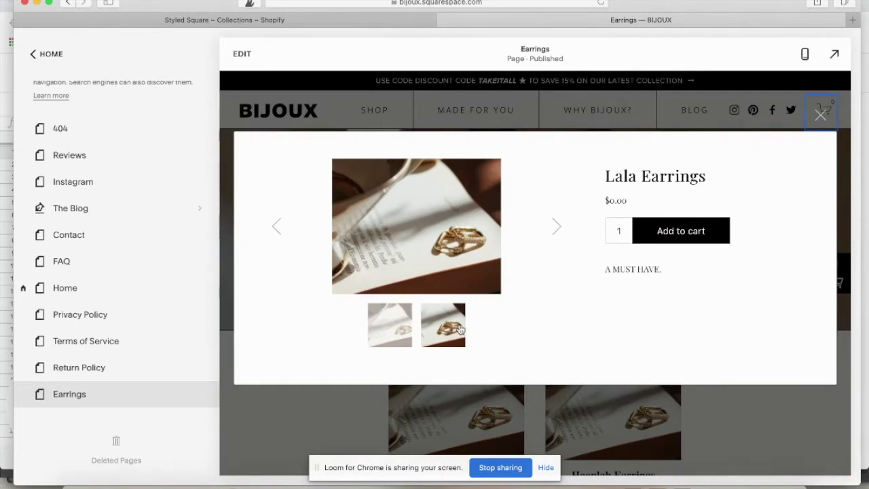
left_click(460, 330)
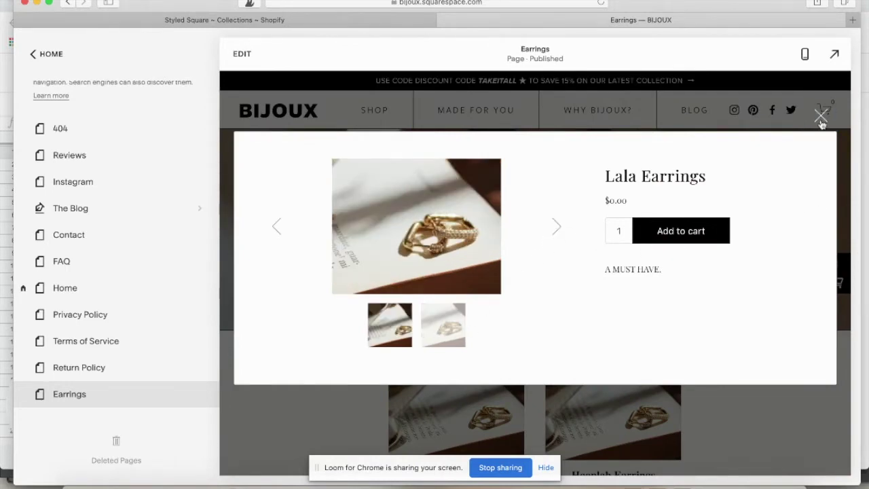
left_click(821, 115)
scroll(683, 355, "down", 2)
scroll(683, 355, "up", 2)
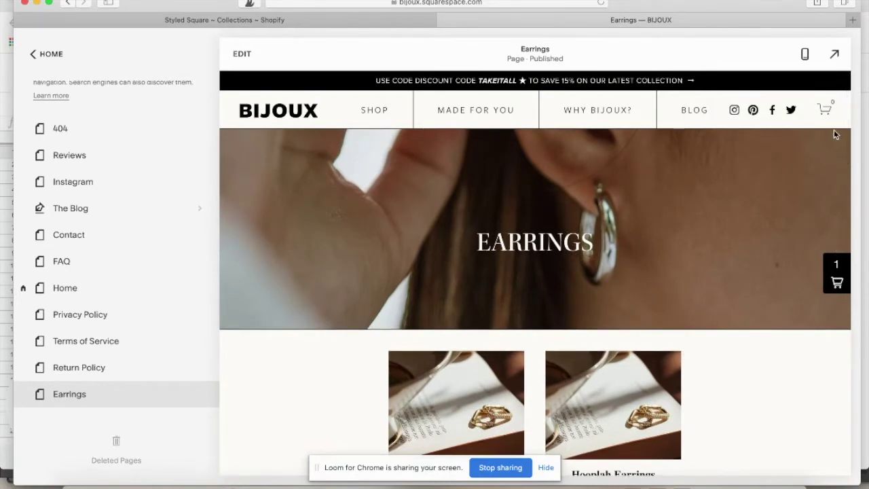
scroll(824, 293, "down", 3)
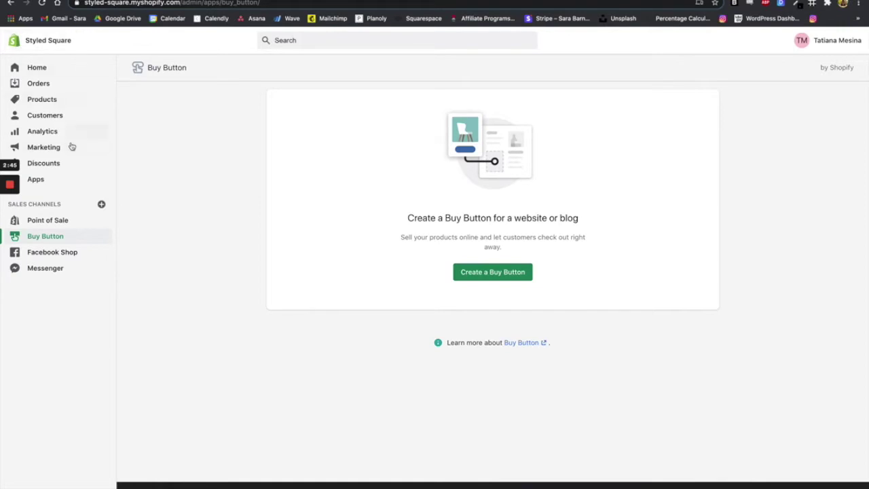
- Switch to the Shopify admin, set the available quantity of Product 001 to 1000 and save the product
left_click(53, 101)
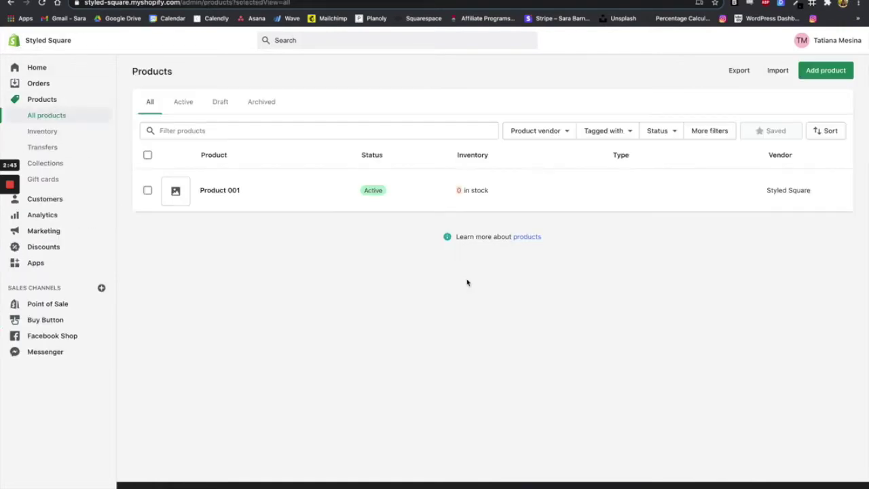
left_click(229, 190)
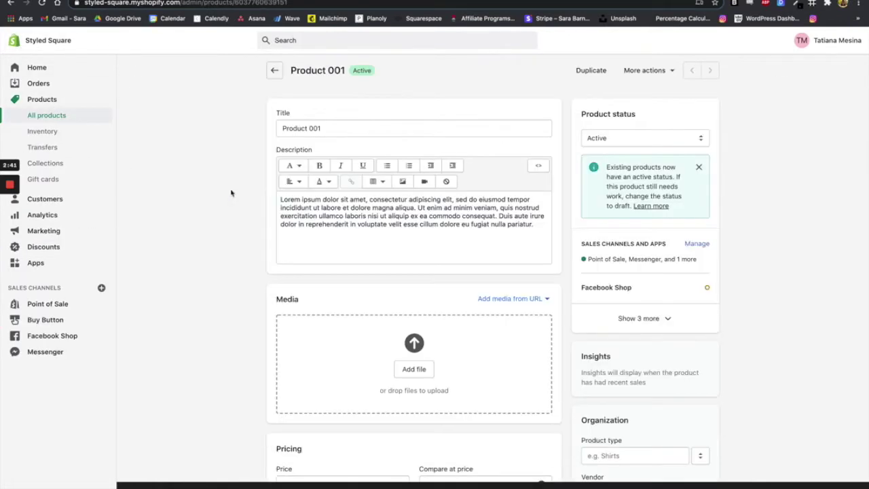
scroll(542, 317, "down", 6)
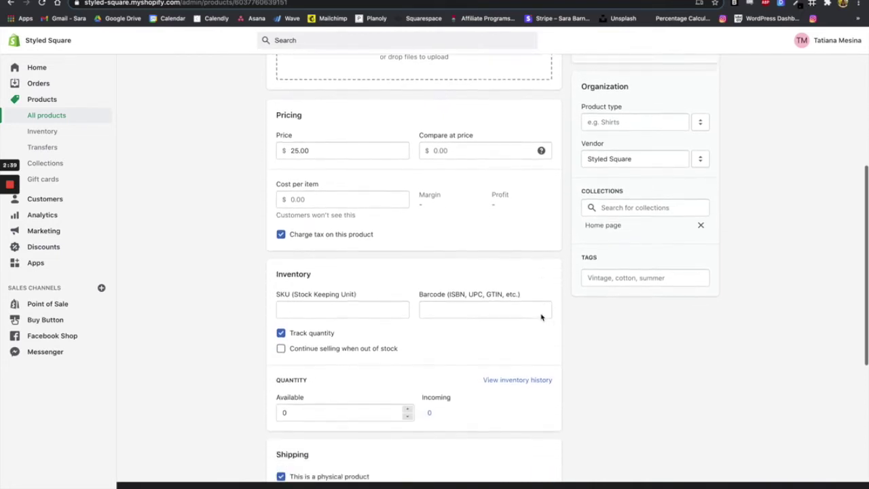
scroll(541, 317, "down", 1)
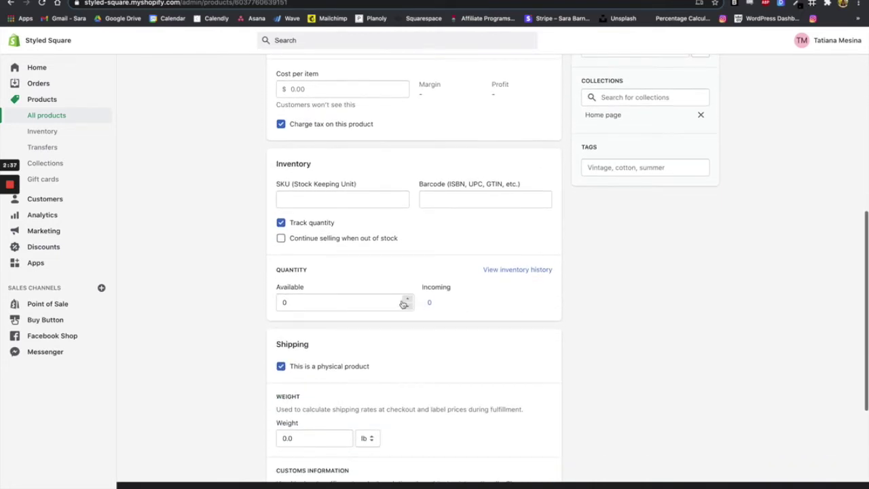
left_click(356, 305)
type("1000")
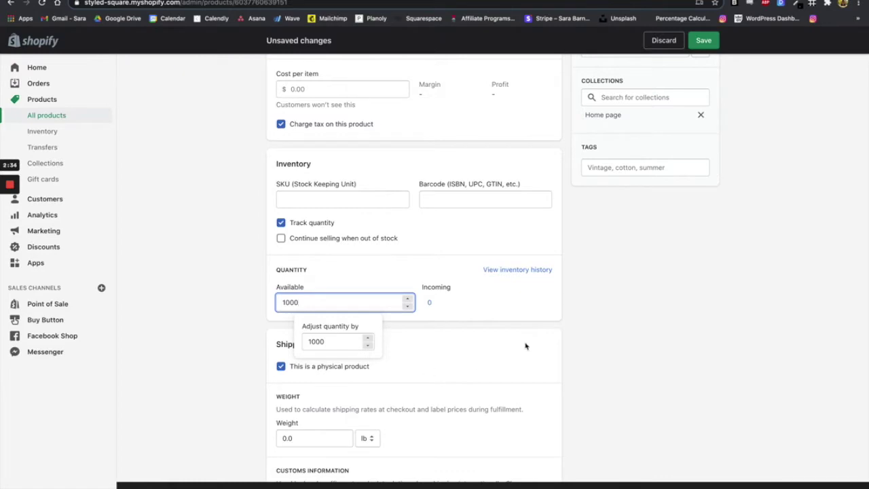
left_click(528, 345)
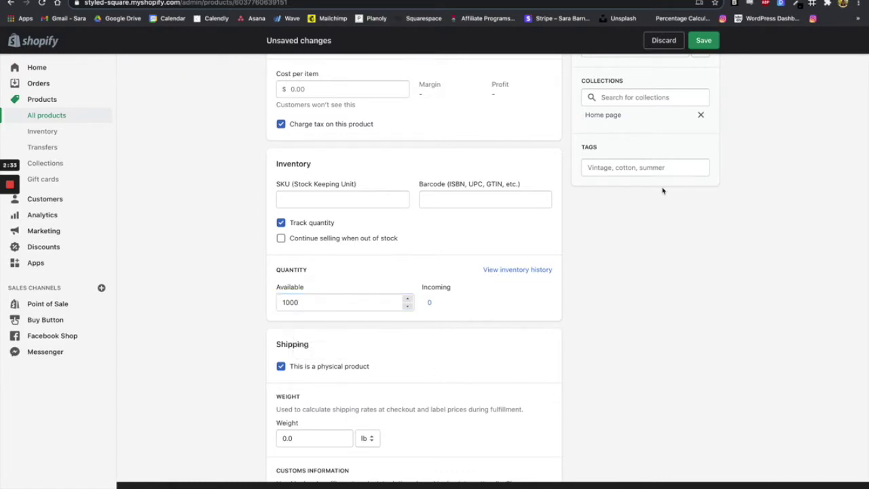
left_click(704, 41)
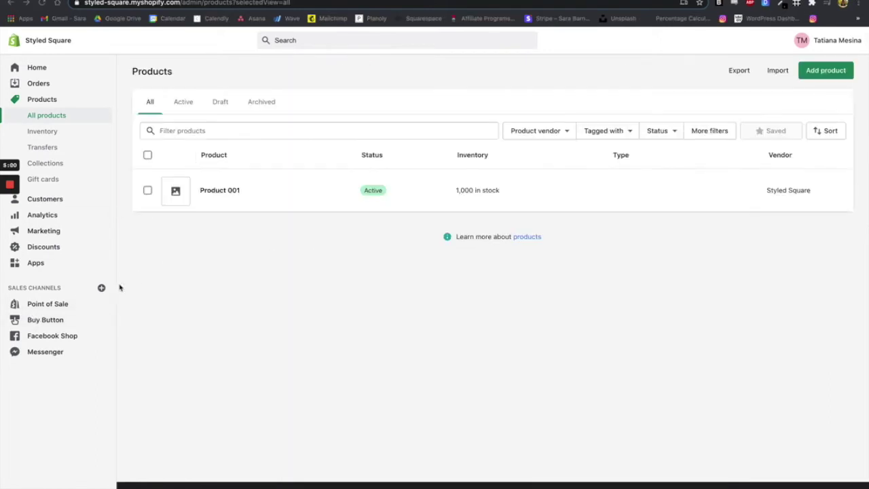
- Create a Product Buy Button for Product 001
left_click(58, 325)
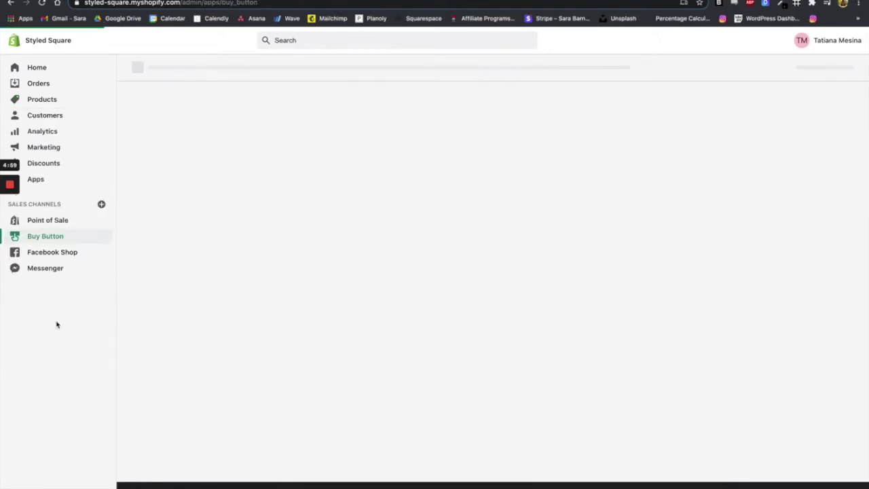
left_click(486, 275)
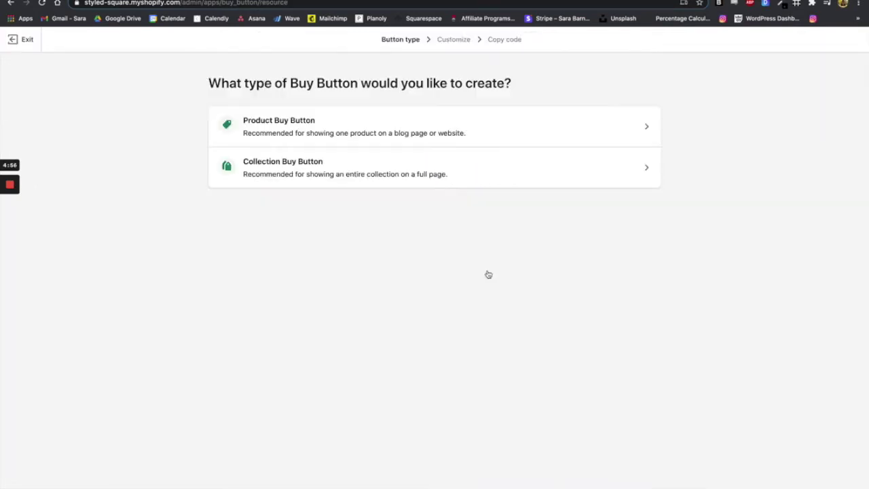
left_click(523, 139)
left_click(467, 183)
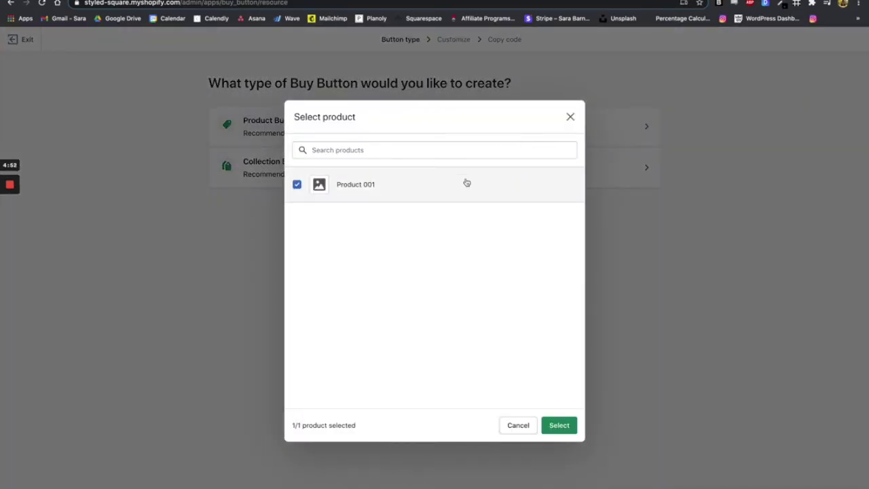
left_click(560, 425)
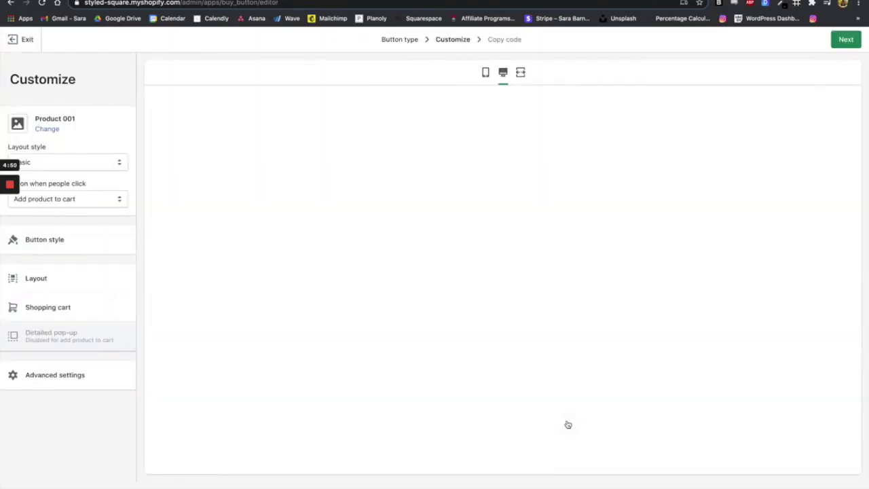
- Try the Classic layout style for the Product 001 button and restore Basic
left_click(113, 162)
left_click(110, 180)
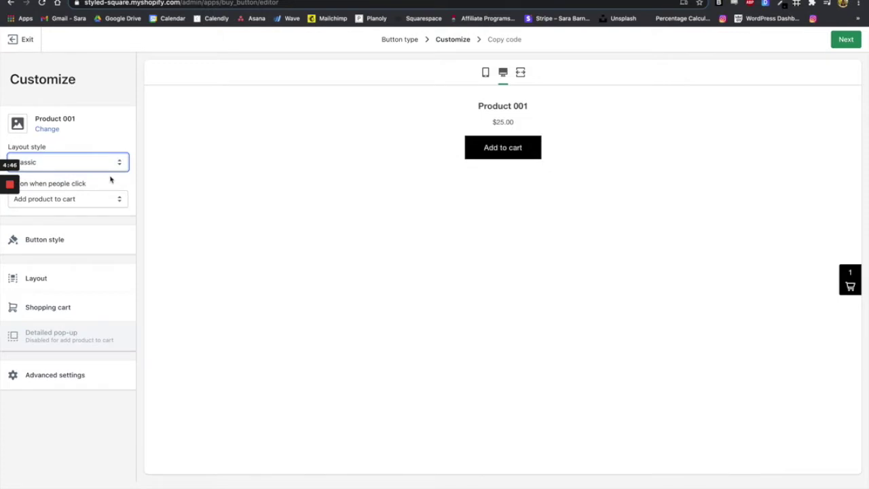
left_click(112, 163)
left_click(112, 159)
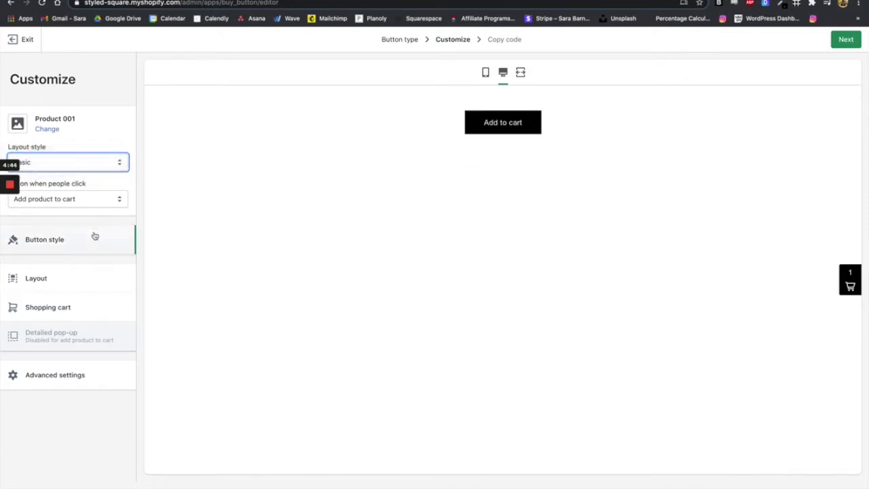
- Set the Product 001 button's corners to 0 px in its button style
left_click(95, 238)
mouse_move(11, 149)
left_mouse_down()
mouse_move(88, 149)
mouse_move(3, 148)
left_mouse_up()
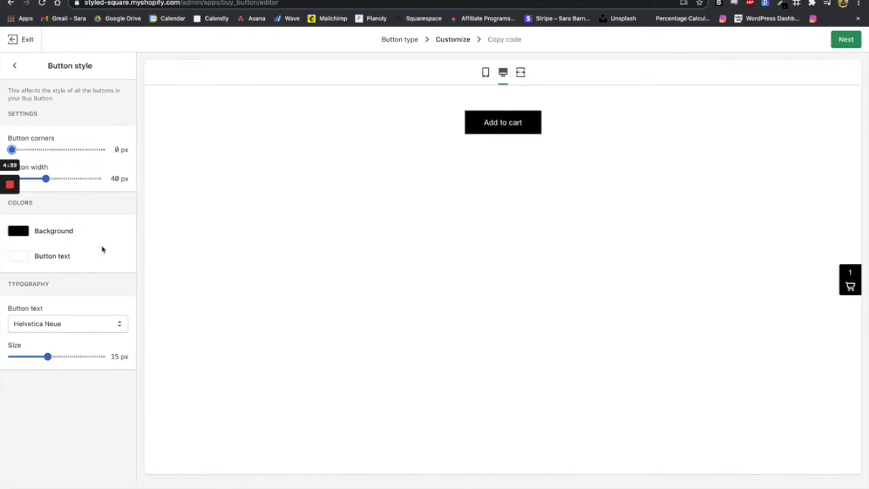
left_click(15, 66)
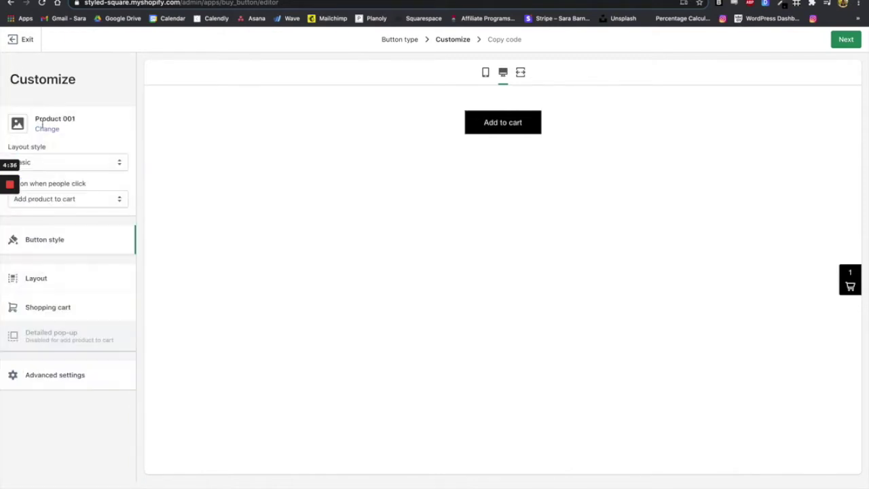
- Set the Product 001 button's layout alignment to Left
left_click(82, 277)
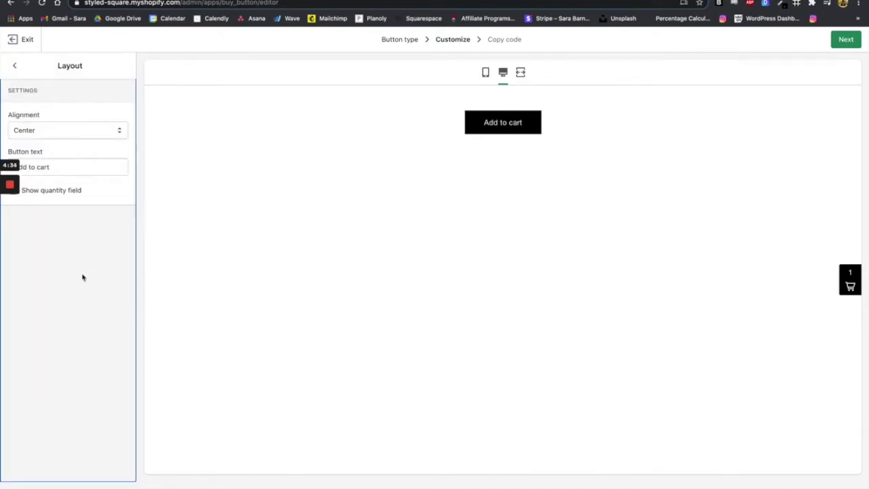
left_click(92, 136)
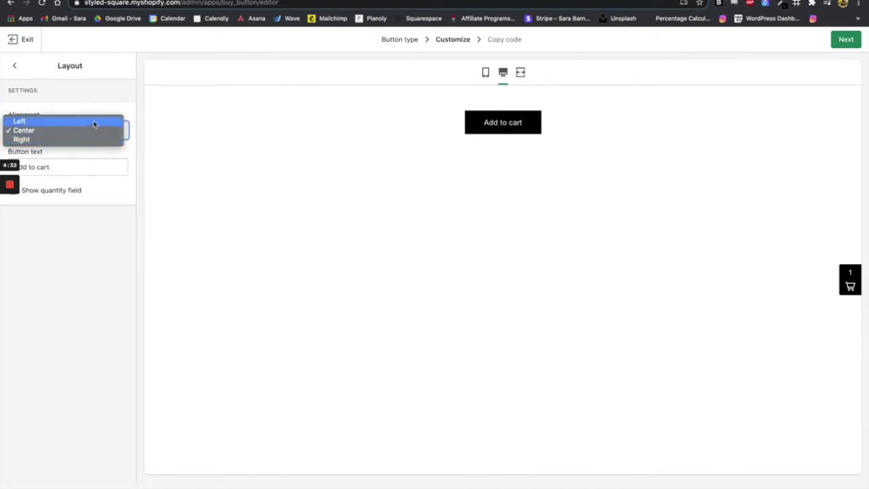
left_click(93, 120)
left_click(11, 64)
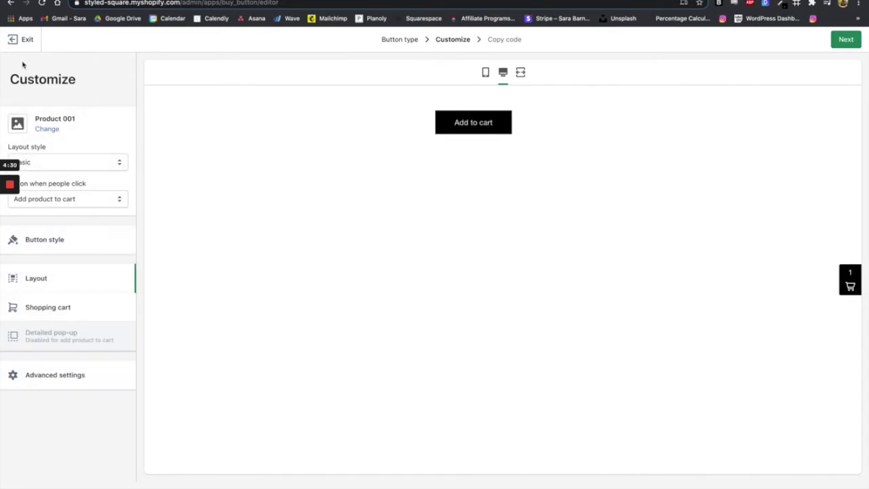
- Generate and copy the Product 001 button's embed code, and switch to the Shop page in Squarespace
left_click(847, 41)
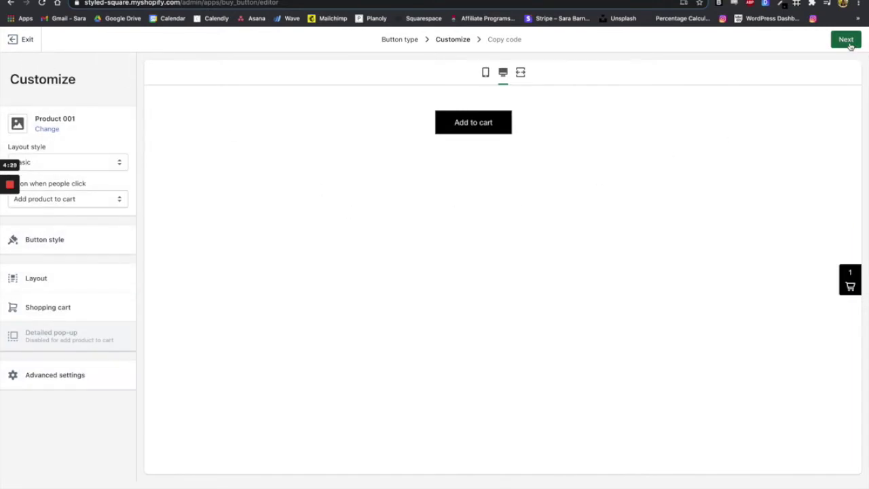
left_click(231, 211)
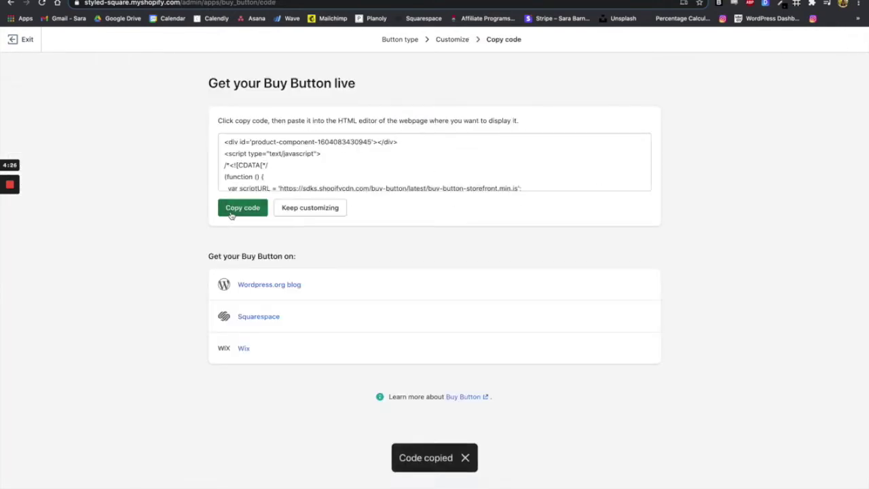
key("ctrl+Tab")
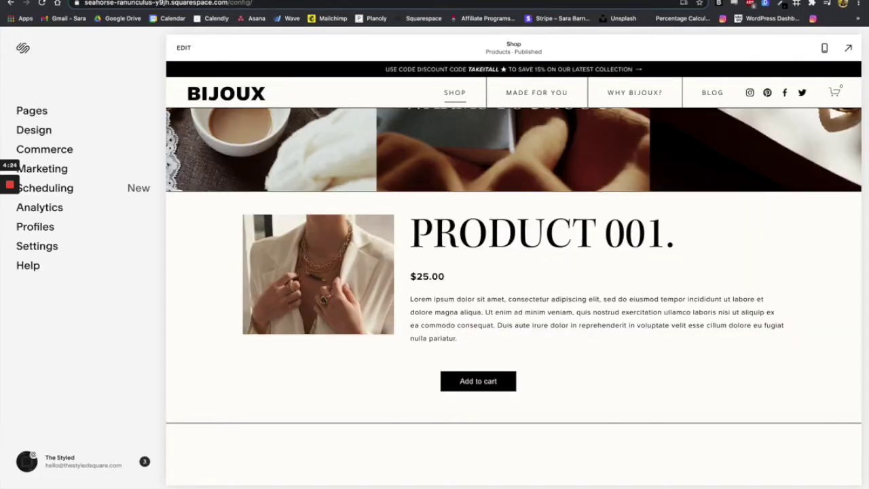
- Edit the Shop page and delete the existing code block beneath the Product 001 description
left_click(184, 48)
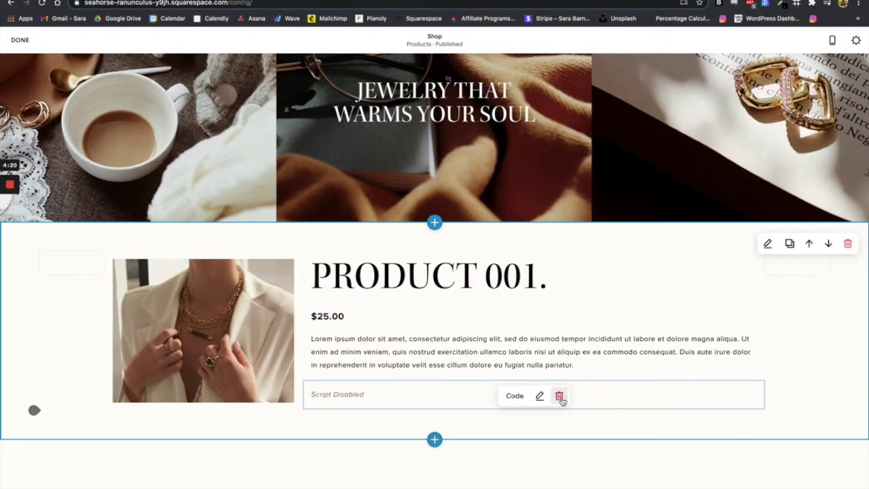
left_click(559, 396)
left_click(603, 400)
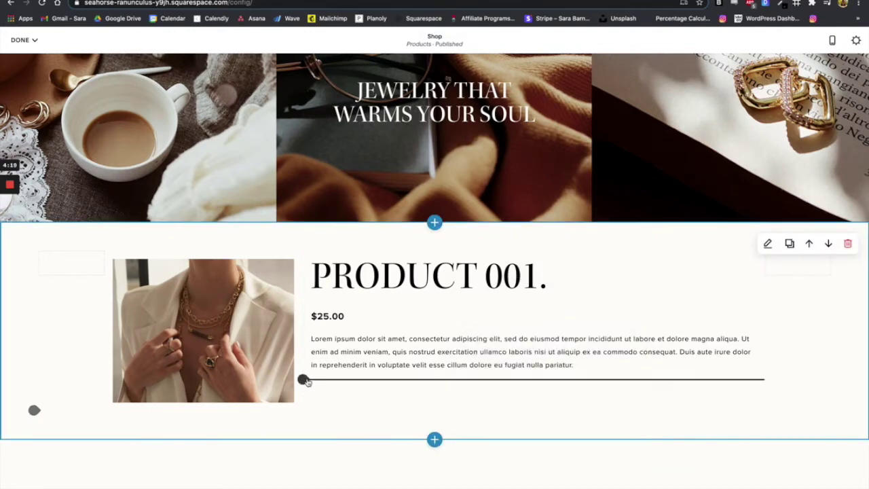
- Insert a Code block beneath the Product 001 description containing the copied Buy Button code, and save the page
left_click(302, 379)
type("code")
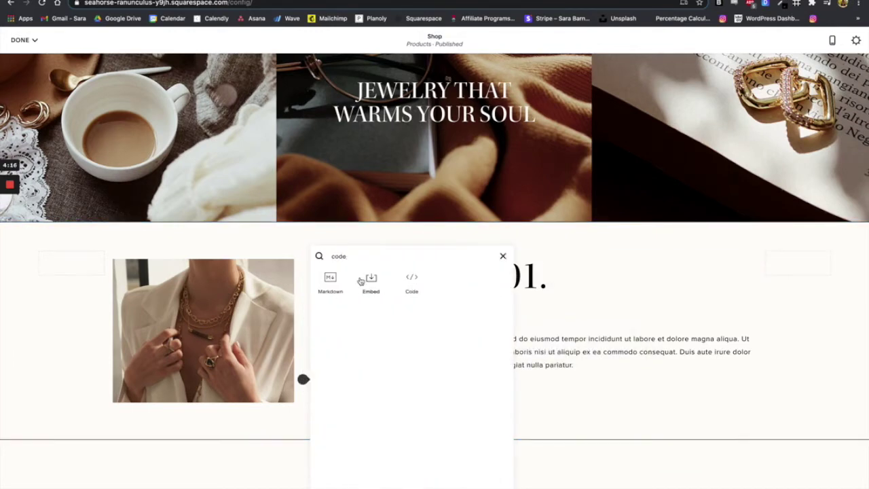
left_click(413, 284)
key("ctrl+a")
key("ctrl+v")
left_click(780, 462)
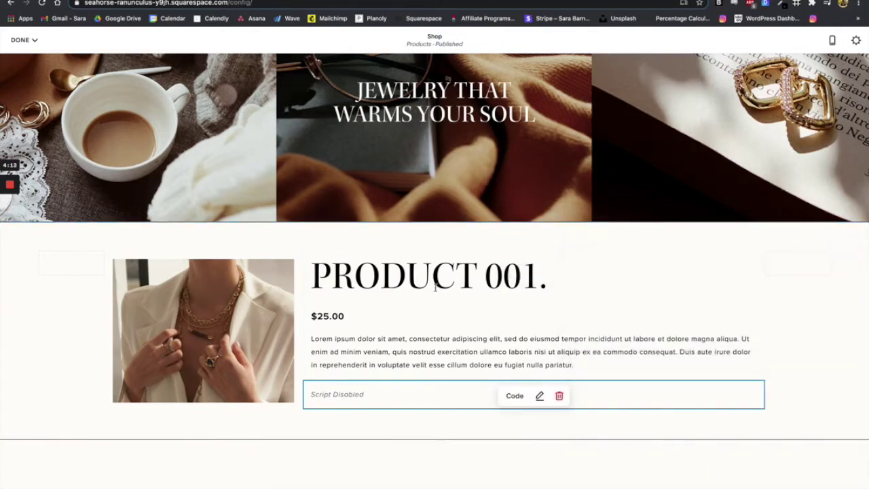
left_click(22, 41)
left_click(25, 59)
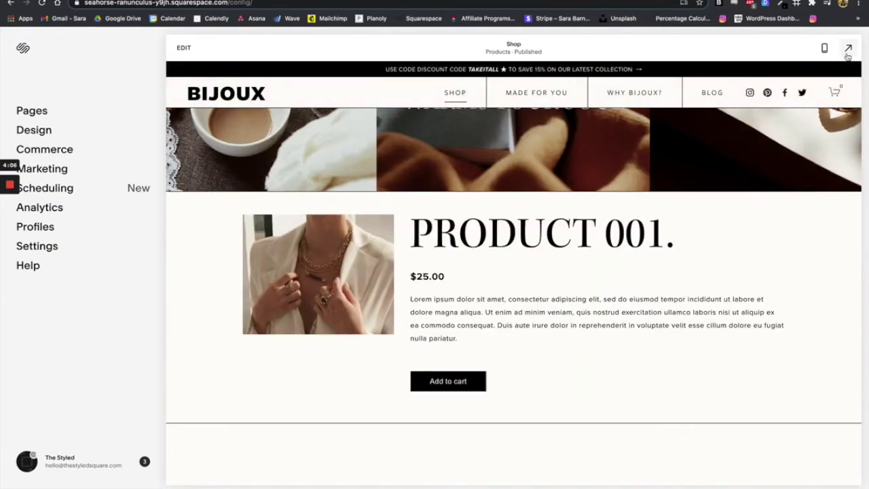
- Preview the Shop page at full size and test the embedded Add to cart button for Product 001
left_click(847, 54)
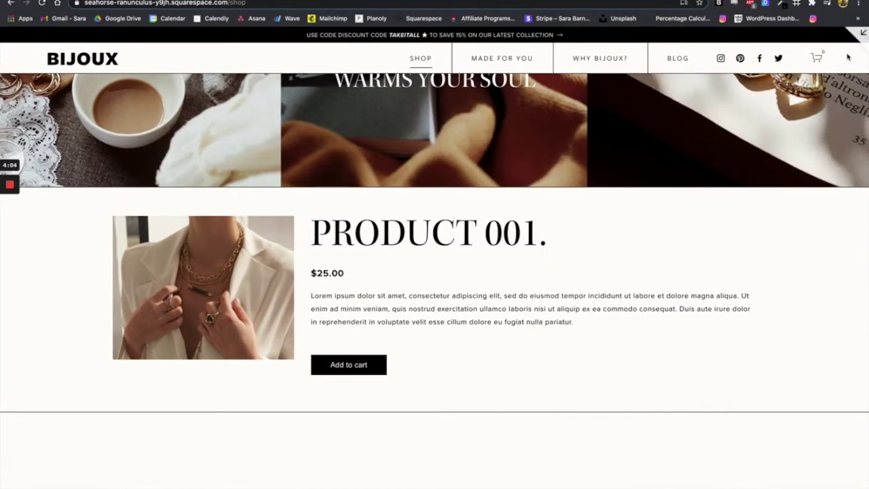
left_click(351, 367)
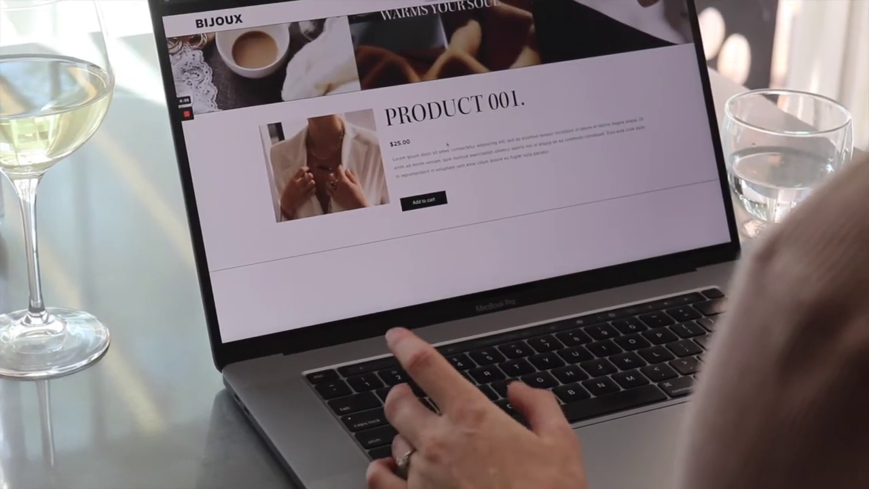
left_click(424, 201)
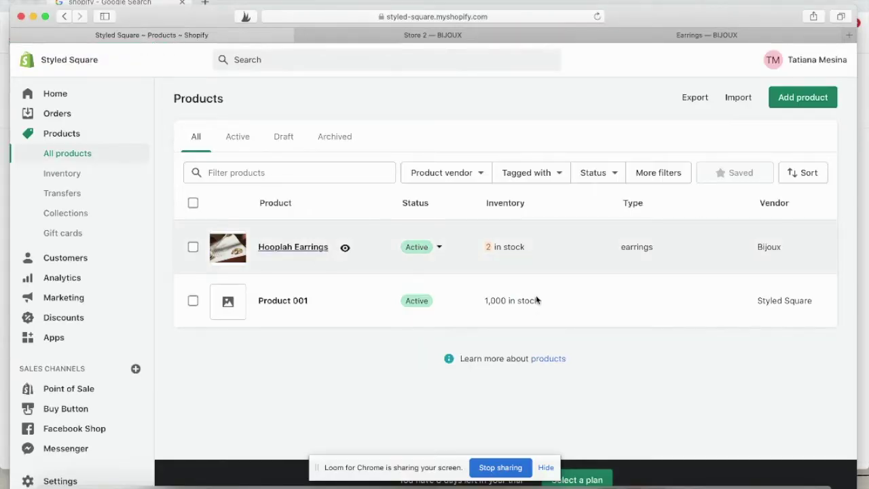
- Open the Hooplah Earrings product in the Shopify admin and examine its media, pricing, inventory and shipping details
left_click(518, 247)
scroll(463, 301, "down", 5)
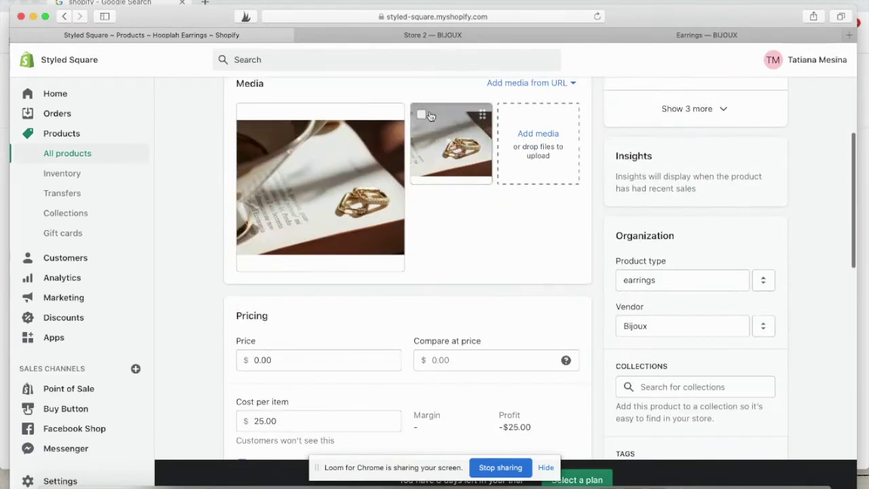
scroll(485, 266, "down", 8)
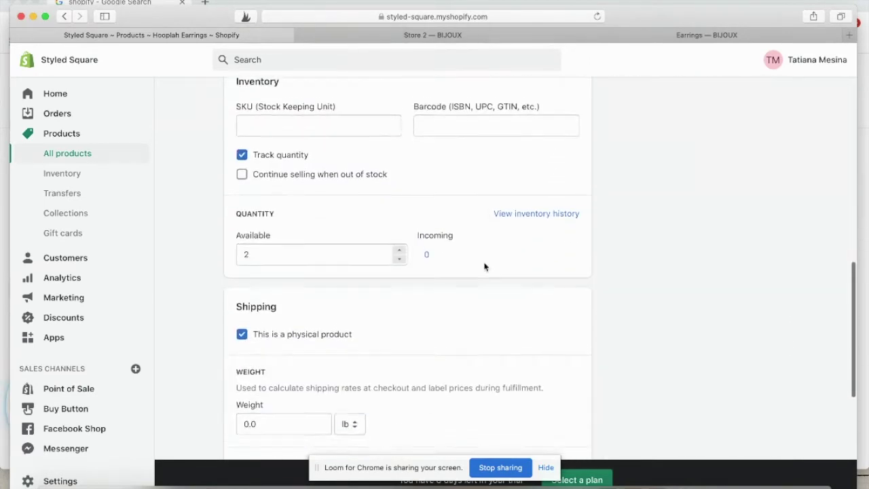
scroll(484, 268, "up", 10)
scroll(484, 270, "up", 3)
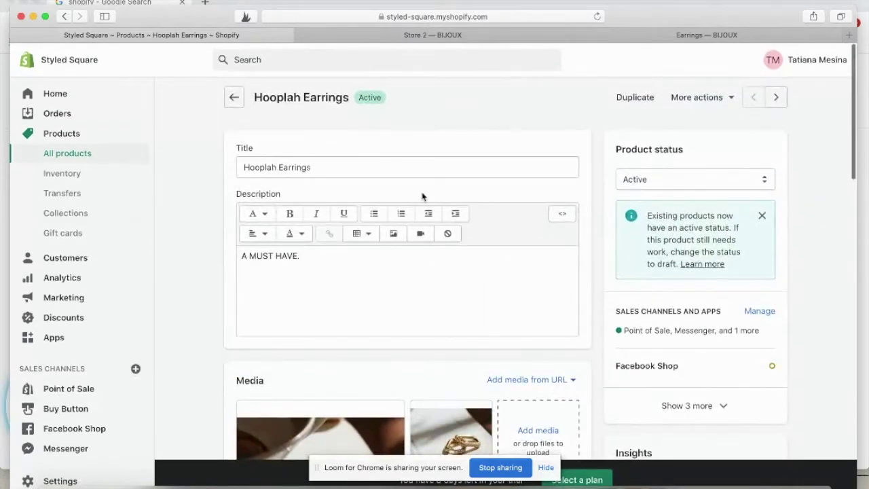
- Allow the Buy Button channel to use cookies and create a Product Buy Button for Hooplah Earrings
left_click(72, 408)
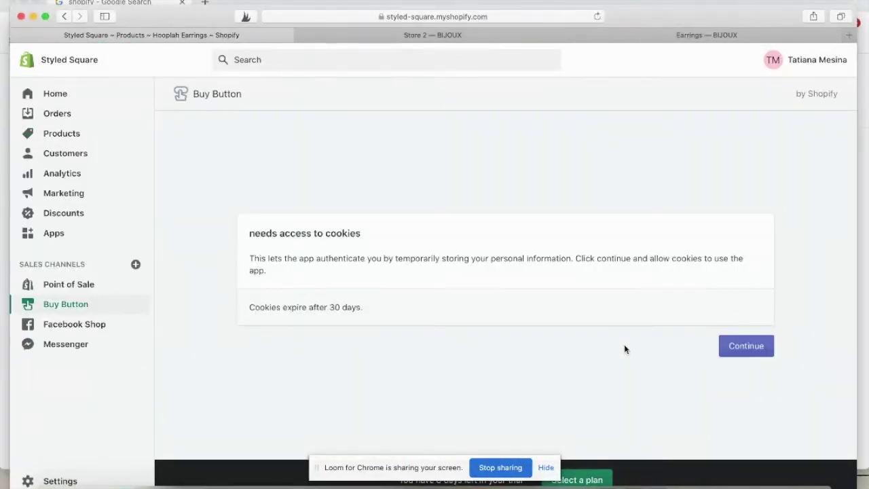
left_click(765, 347)
left_click(331, 337)
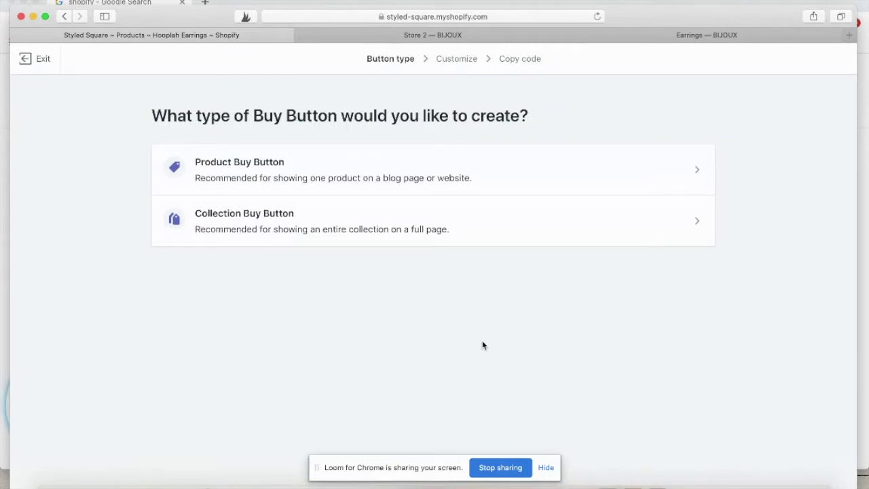
left_click(400, 173)
left_click(366, 182)
left_click(586, 463)
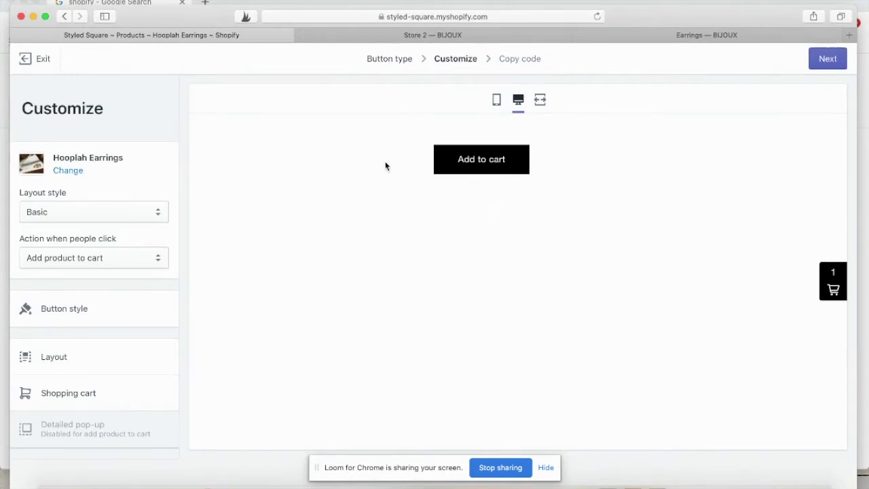
- Try the Classic layout style for the Hooplah Earrings button and set it to Full view
left_click(89, 210)
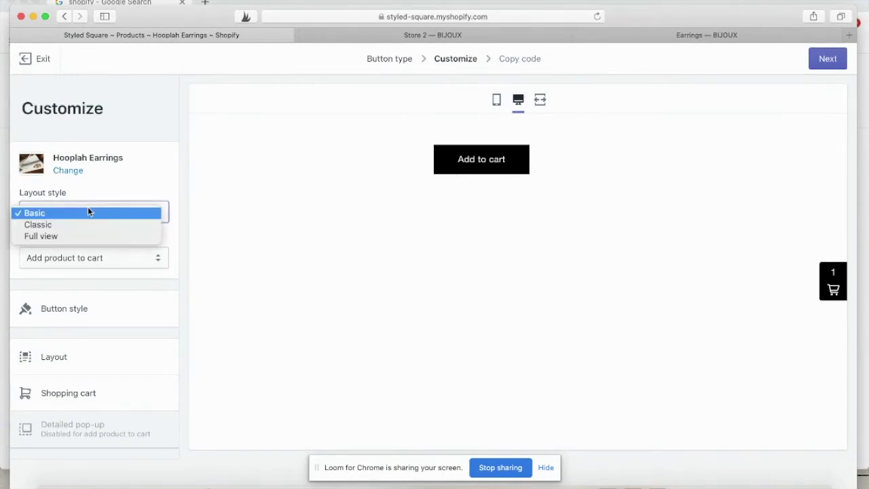
left_click(93, 227)
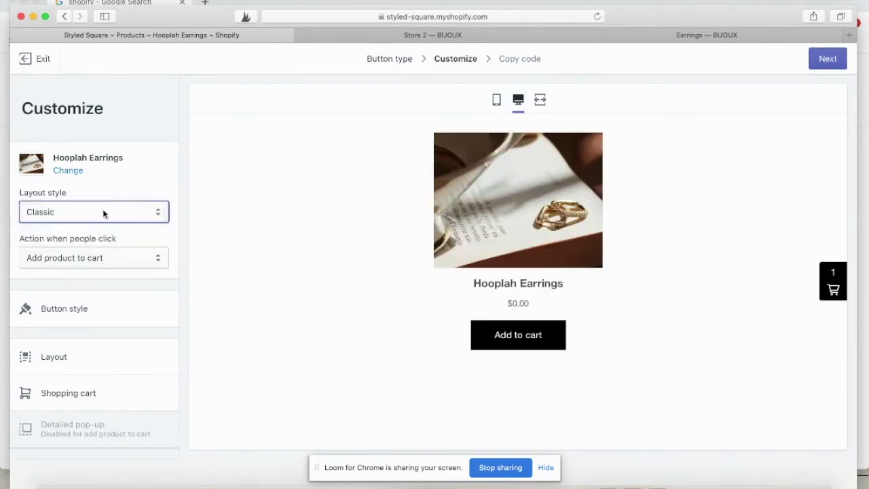
left_click(104, 214)
left_click(100, 225)
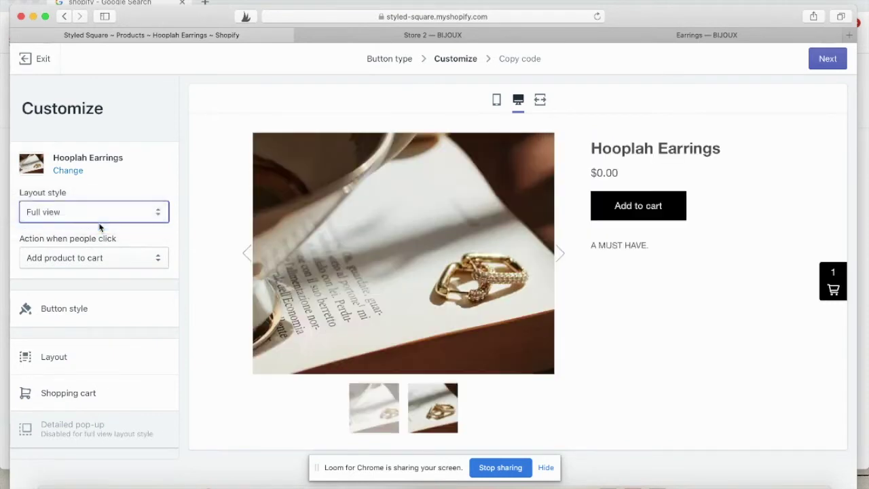
- Examine the Hooplah Earrings button's layout settings, including its colors, typography sizes and the available product title fonts
scroll(210, 336, "down", 1)
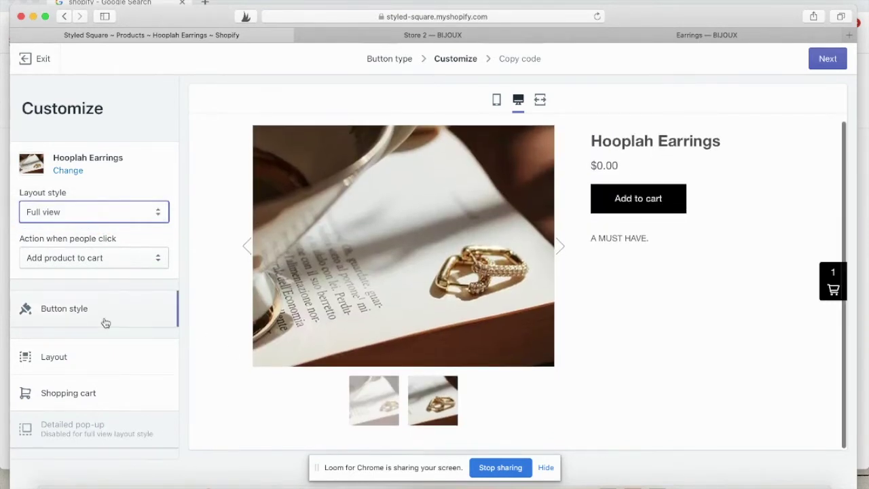
scroll(107, 320, "down", 3)
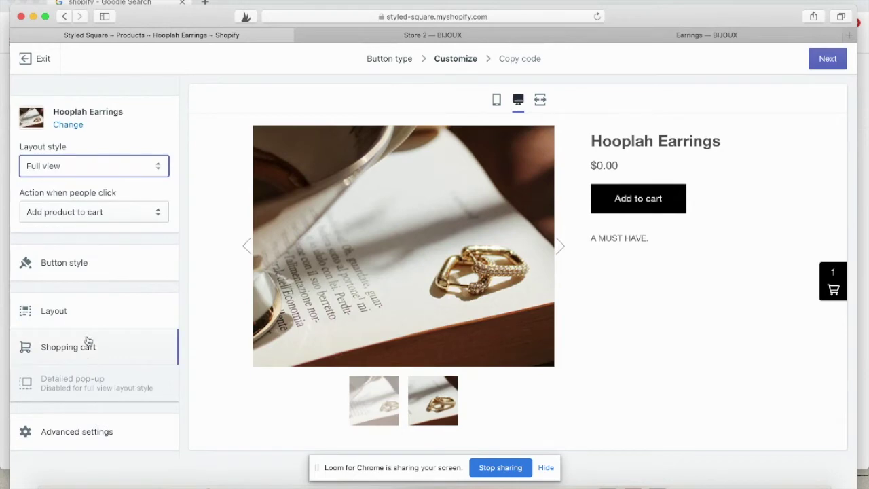
left_click(91, 314)
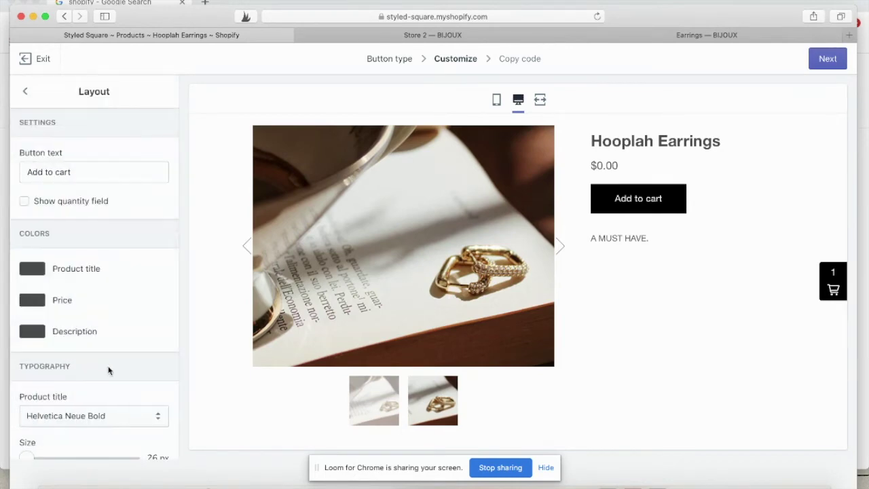
scroll(93, 347, "down", 2)
scroll(93, 347, "up", 2)
scroll(93, 347, "down", 5)
scroll(93, 346, "down", 8)
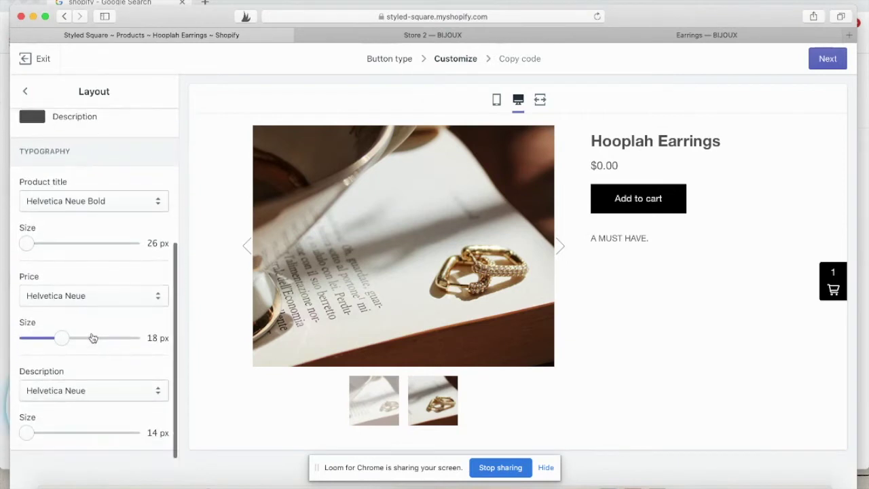
left_click(142, 201)
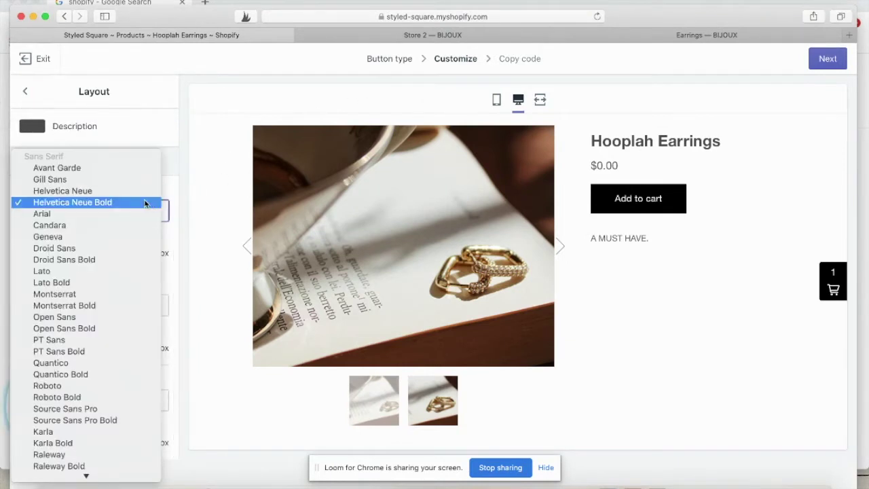
- Switch to the Earrings page in Squarespace and check the site's global text styles in its font settings
left_click(422, 42)
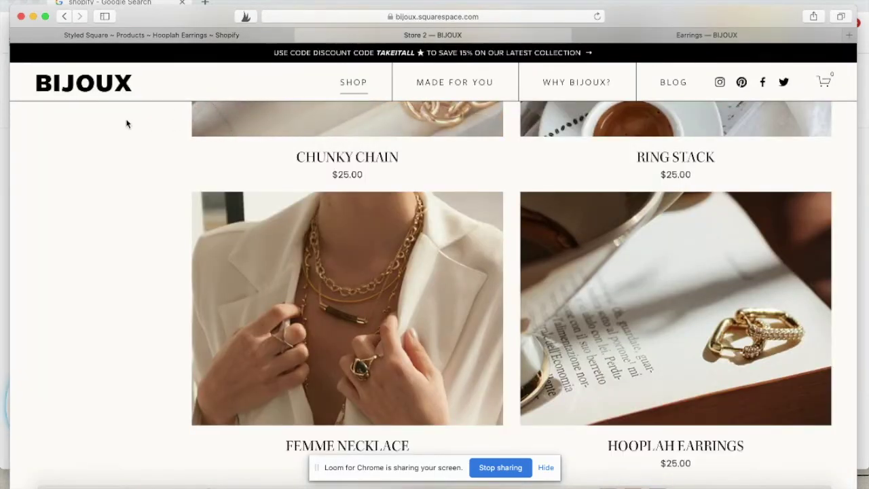
left_click(712, 34)
left_click(29, 70)
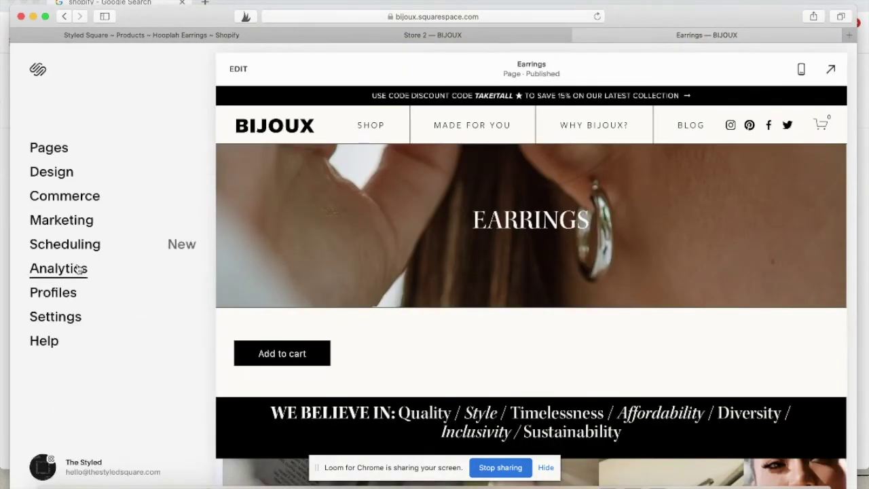
left_click(61, 173)
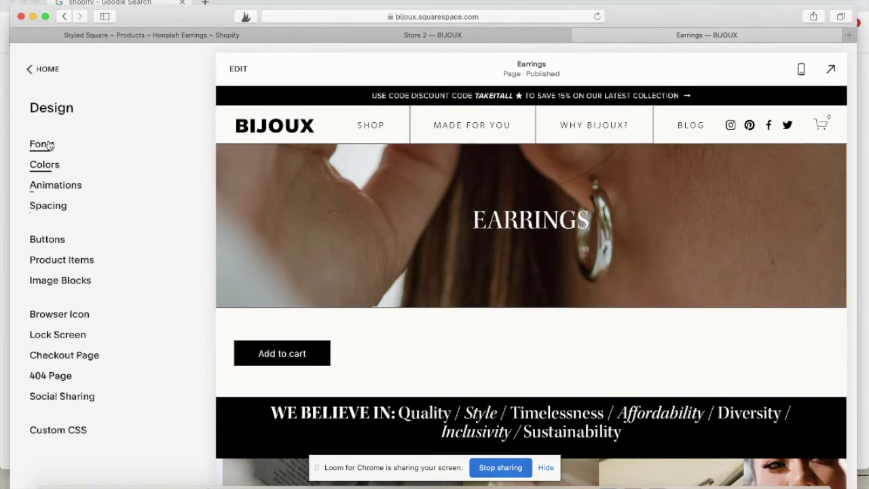
left_click(72, 193)
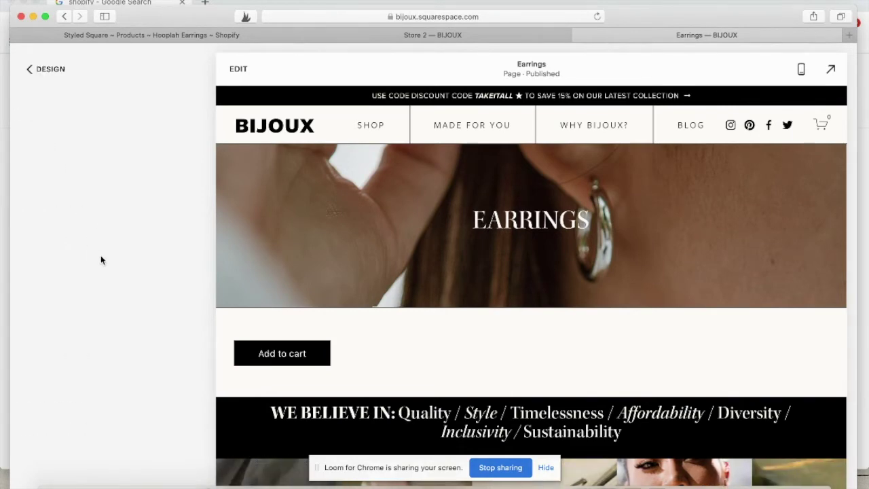
scroll(101, 256, "down", 3)
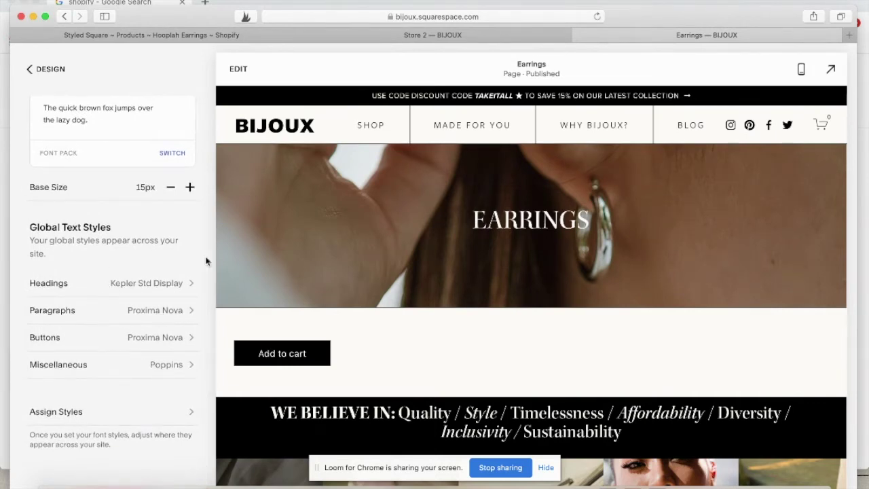
- Examine the product title fonts offered in Shopify's button layout and compare them with the fonts on the Squarespace Earrings page
left_click(233, 35)
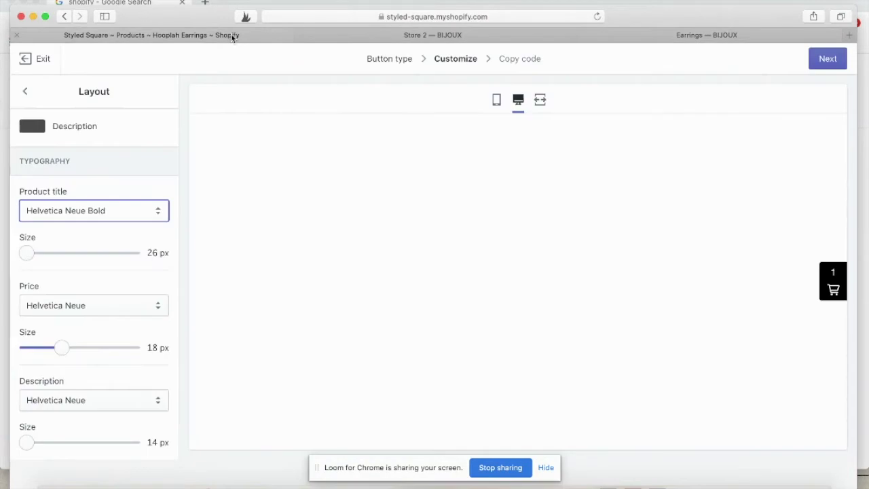
left_click(158, 211)
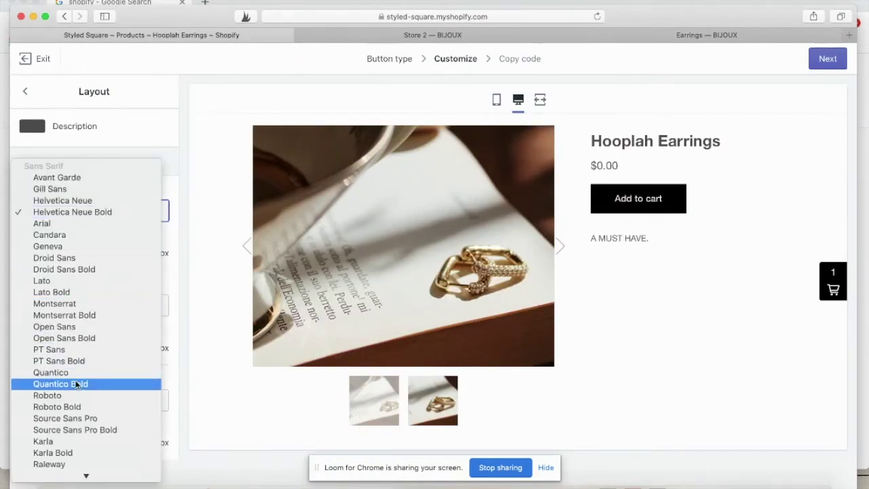
key("Up")
key("Up")
key("Up")
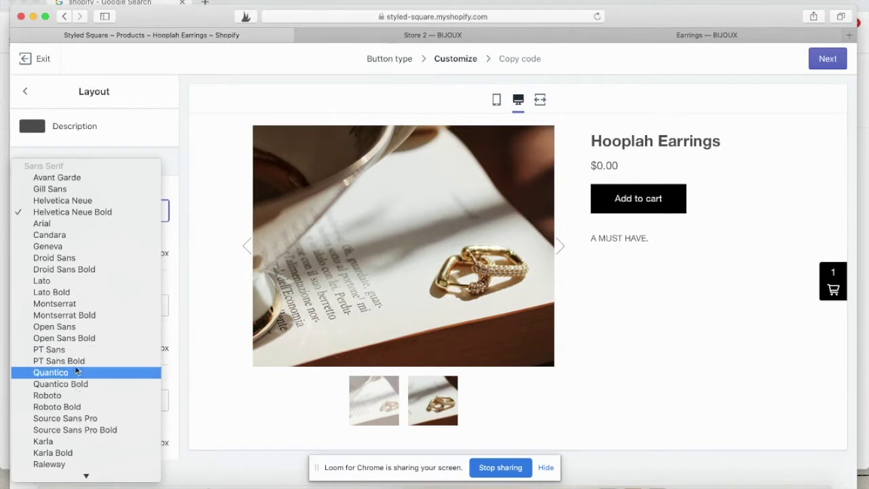
scroll(75, 387, "down", 8)
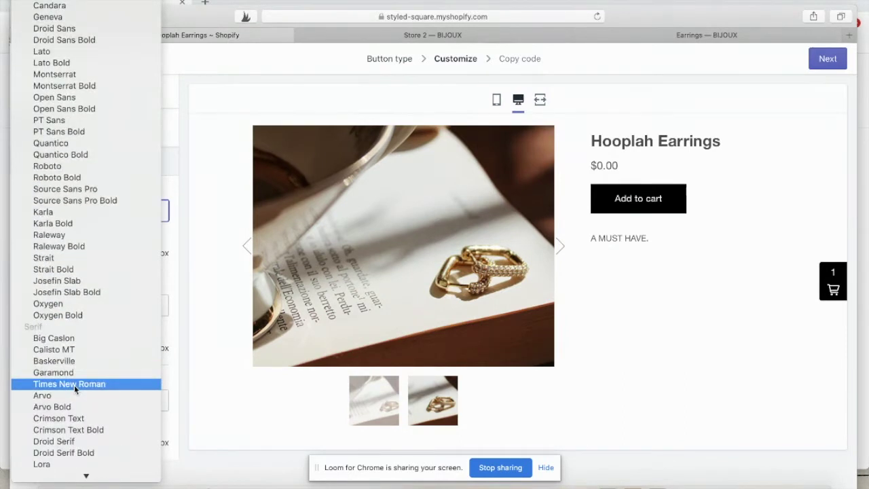
scroll(74, 385, "down", 3)
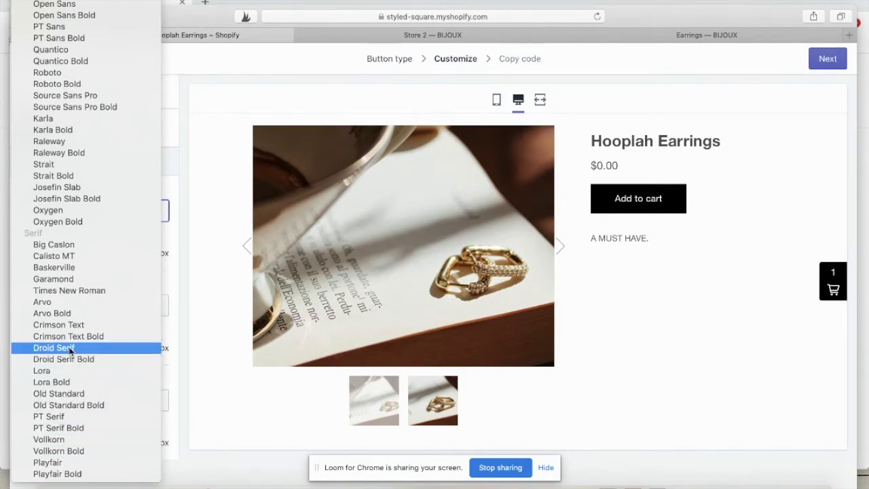
scroll(71, 350, "up", 3)
scroll(71, 351, "up", 1)
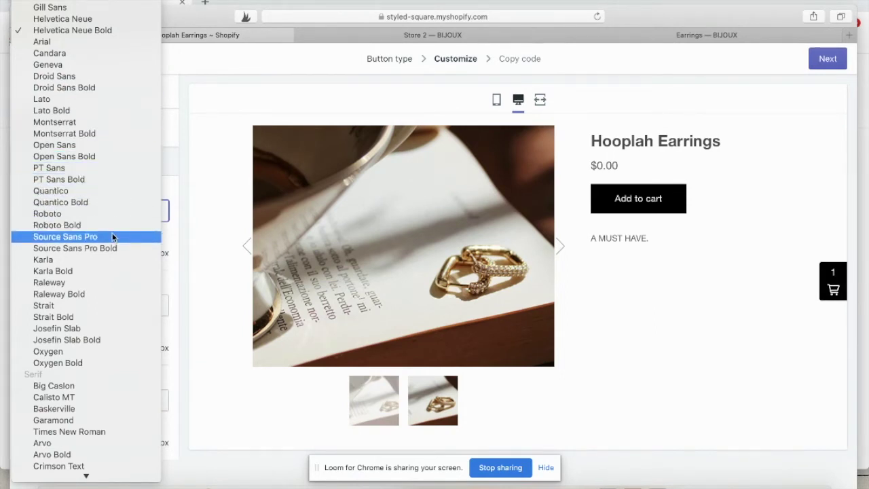
scroll(112, 236, "down", 5)
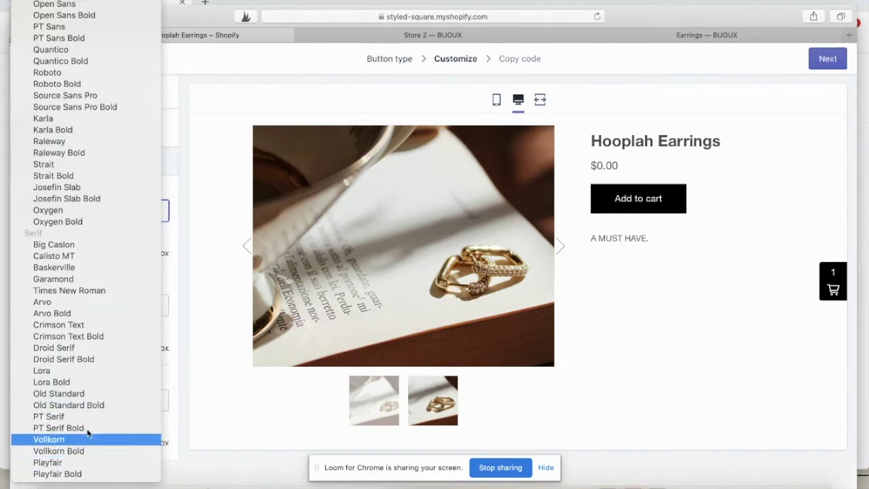
left_click(515, 36)
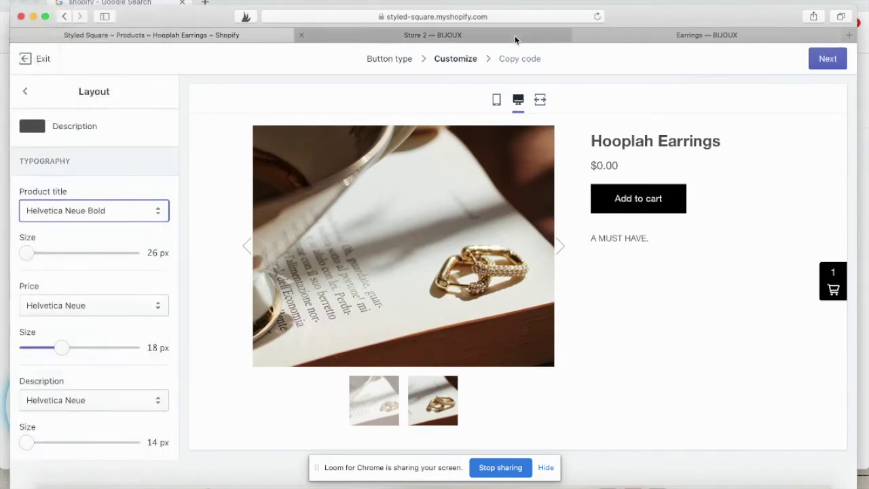
left_click(515, 35)
left_click(585, 36)
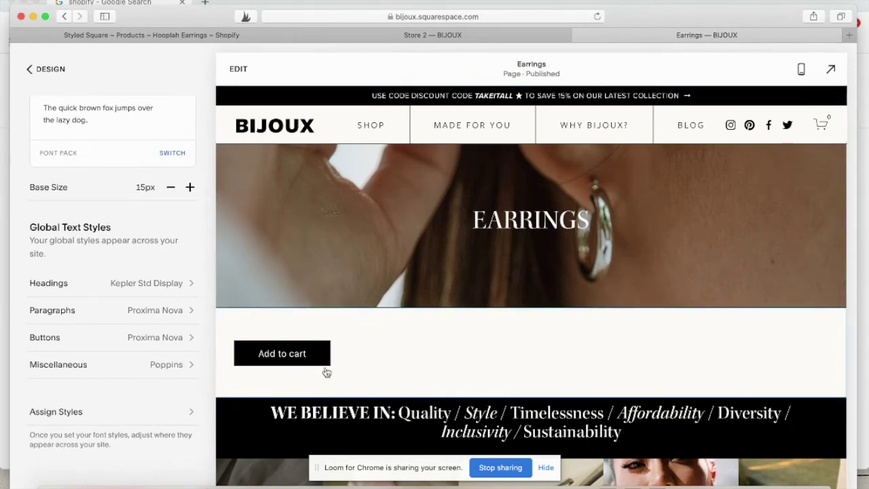
left_click(161, 36)
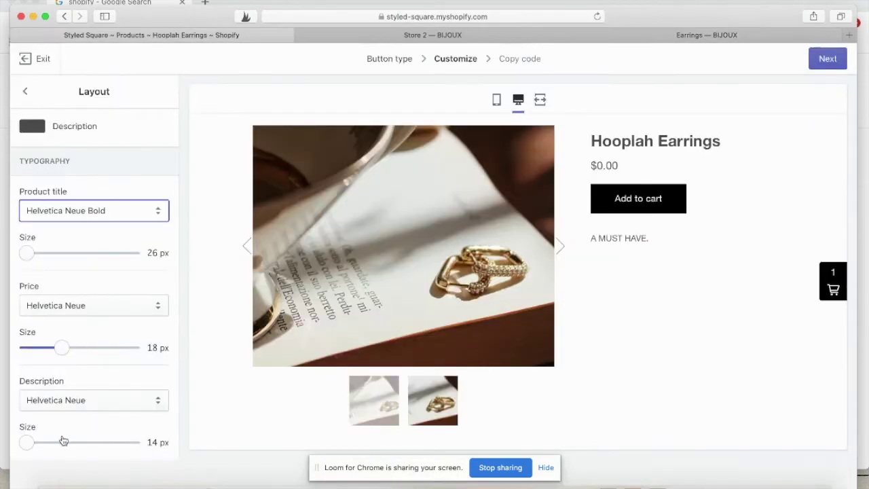
- Set the Hooplah Earrings button's product title font to Playfair Bold and its price font to Playfair
left_click(125, 208)
scroll(114, 243, "down", 4)
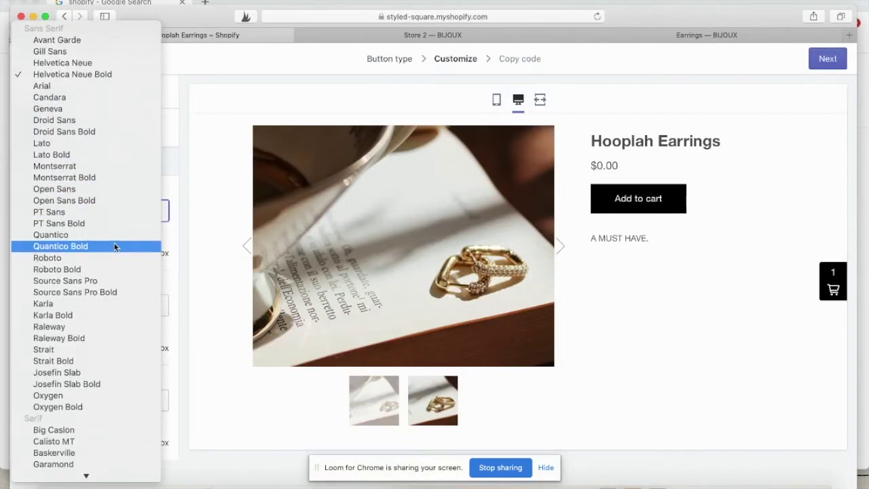
scroll(114, 245, "down", 2)
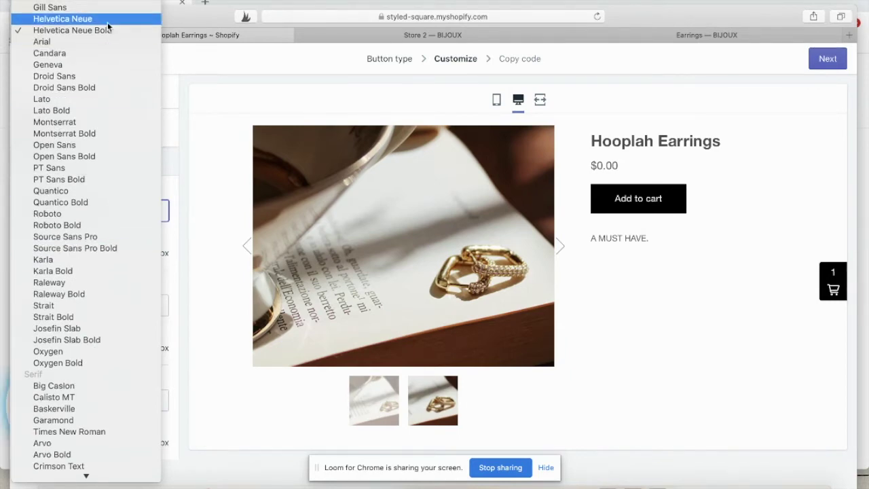
scroll(71, 298, "down", 5)
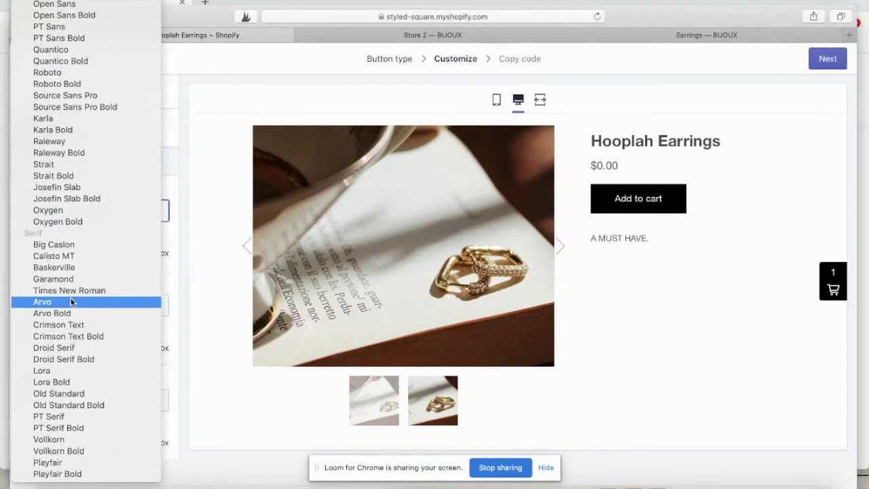
left_click(48, 462)
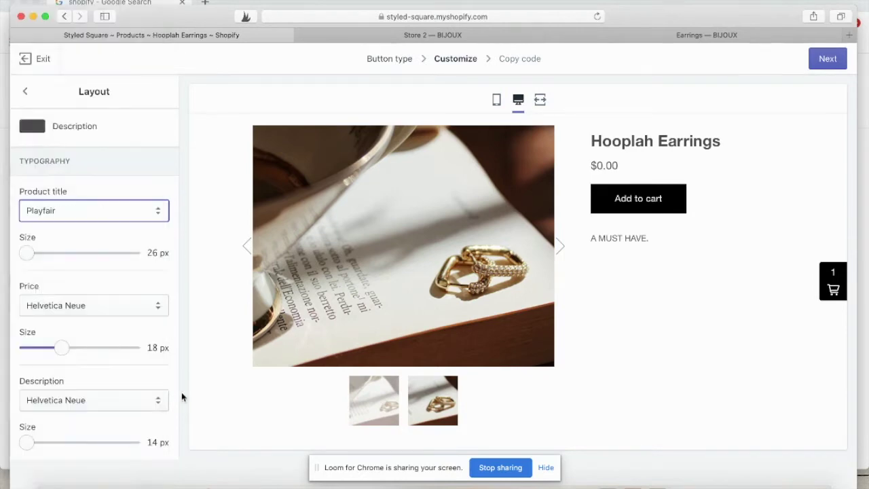
left_click(147, 309)
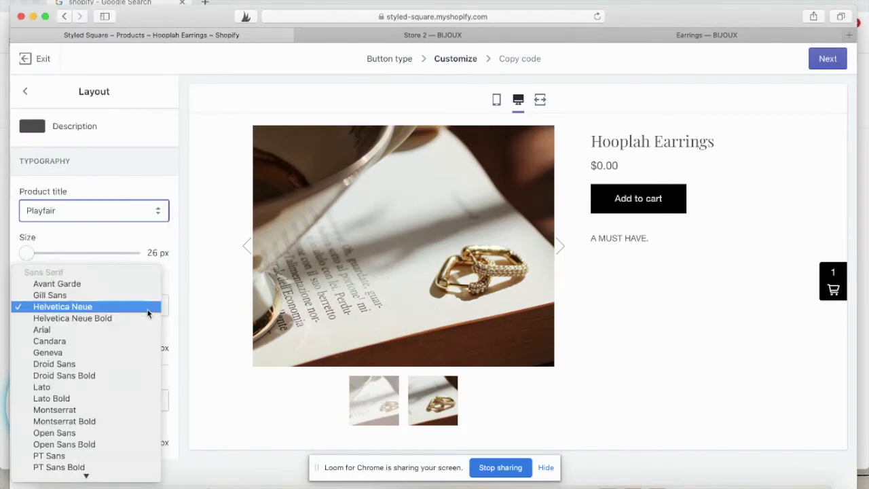
scroll(116, 442, "down", 5)
left_click(105, 462)
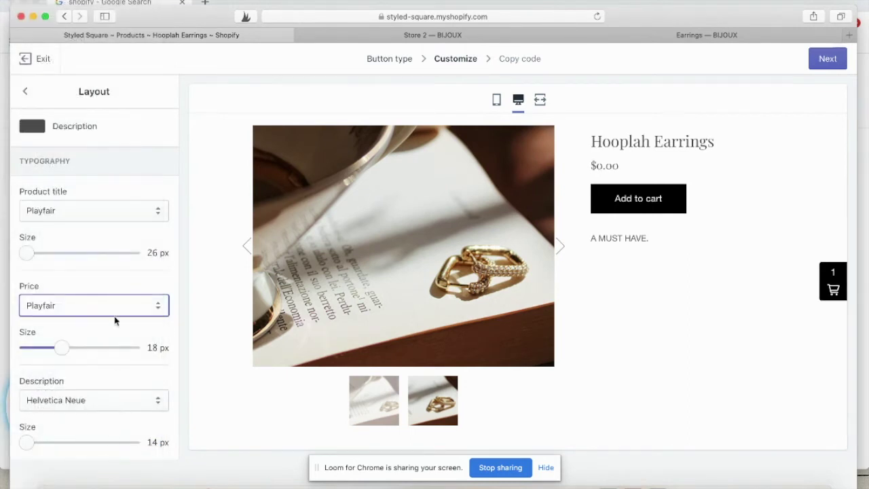
left_click(118, 216)
left_click(121, 224)
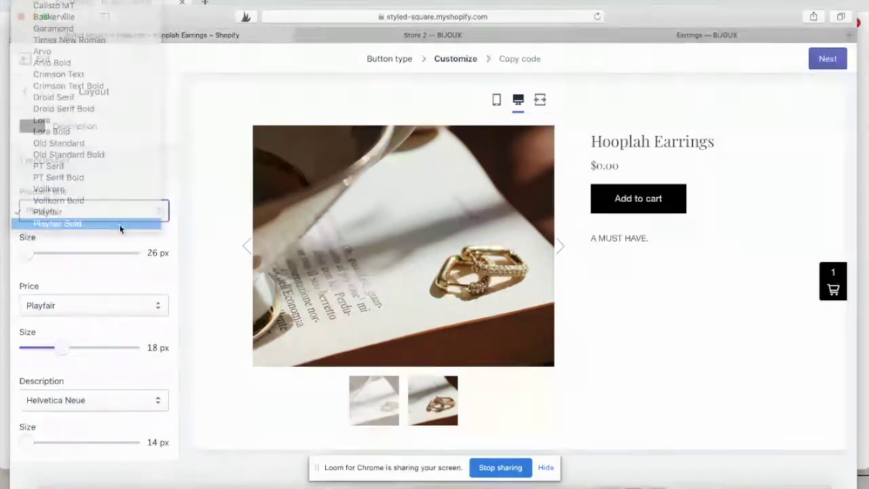
- Set the description color of the Hooplah Earrings button to #0d0d0d
left_click(39, 131)
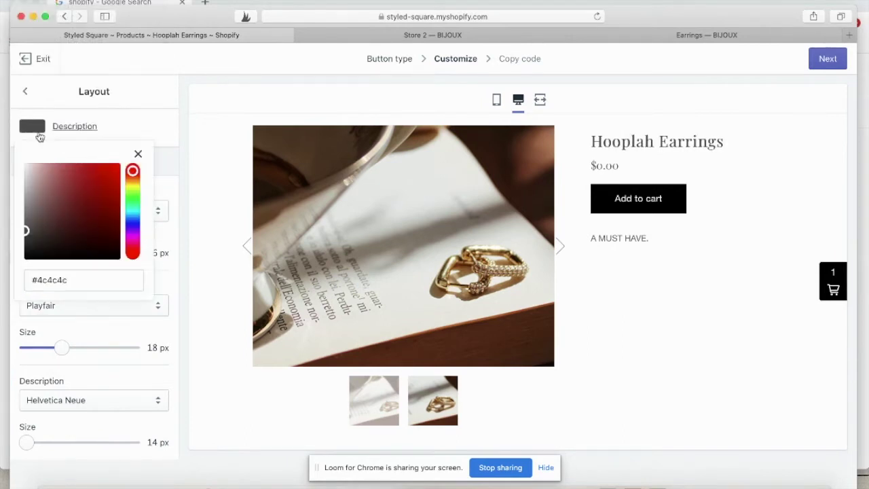
left_click(30, 257)
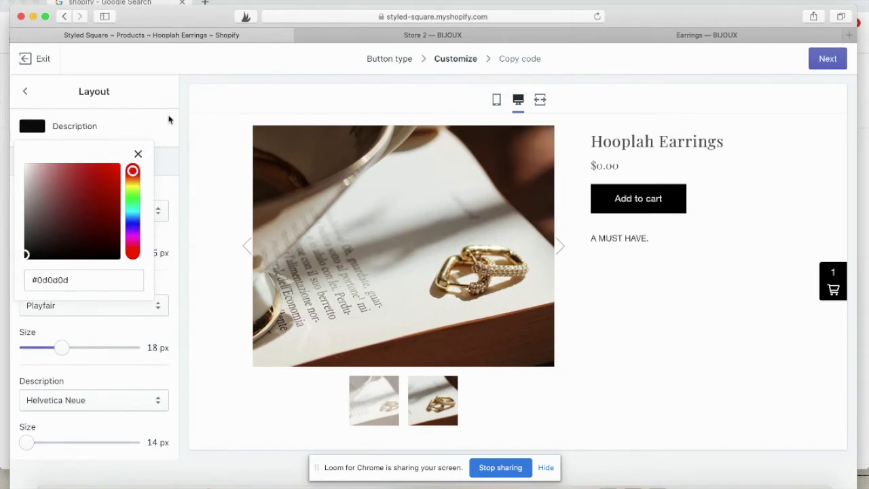
left_click(164, 138)
- Set the product title color to black and the price color to #000000 for the Hooplah Earrings button
scroll(165, 136, "up", 5)
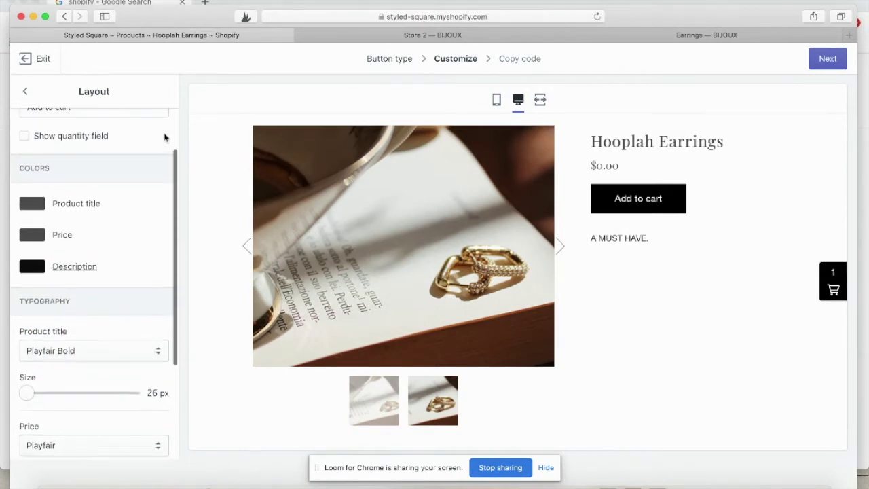
left_click(37, 243)
left_click(27, 372)
left_click(136, 208)
left_click(36, 275)
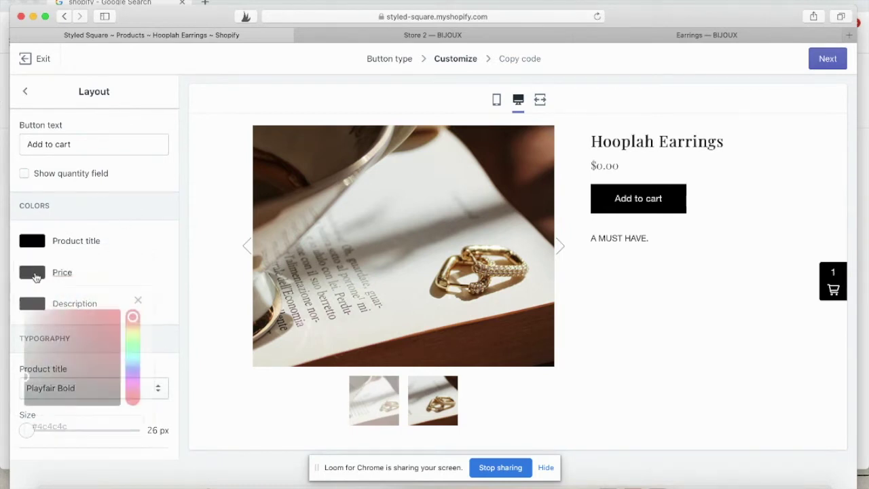
left_click(27, 402)
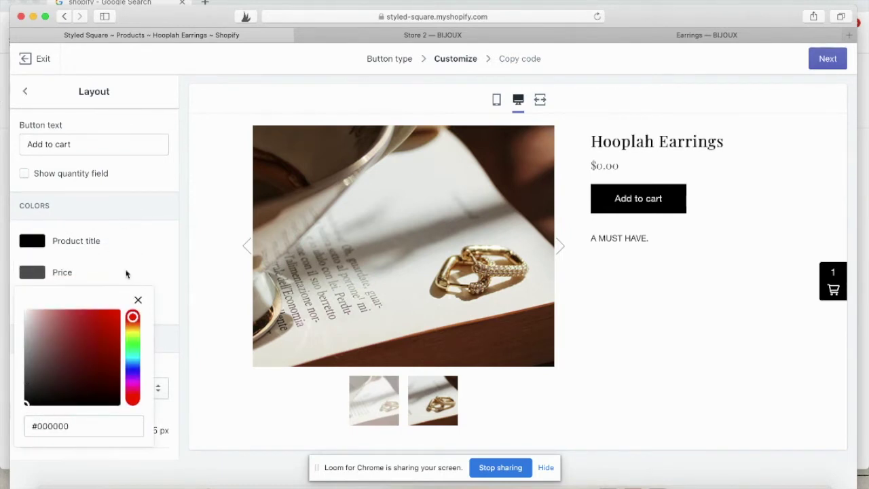
left_click(149, 249)
- Set the description font of the Hooplah Earrings button to Playfair
scroll(118, 330, "down", 1)
scroll(118, 330, "down", 5)
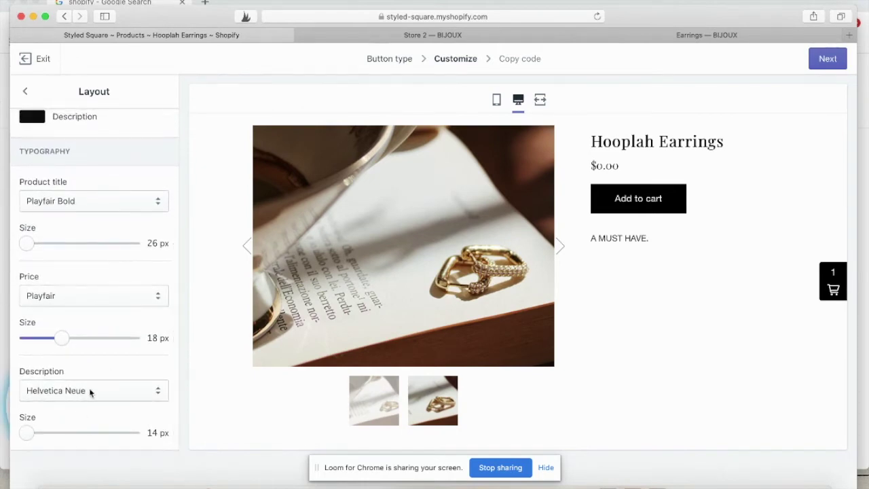
left_click(90, 390)
scroll(89, 391, "down", 5)
left_click(68, 462)
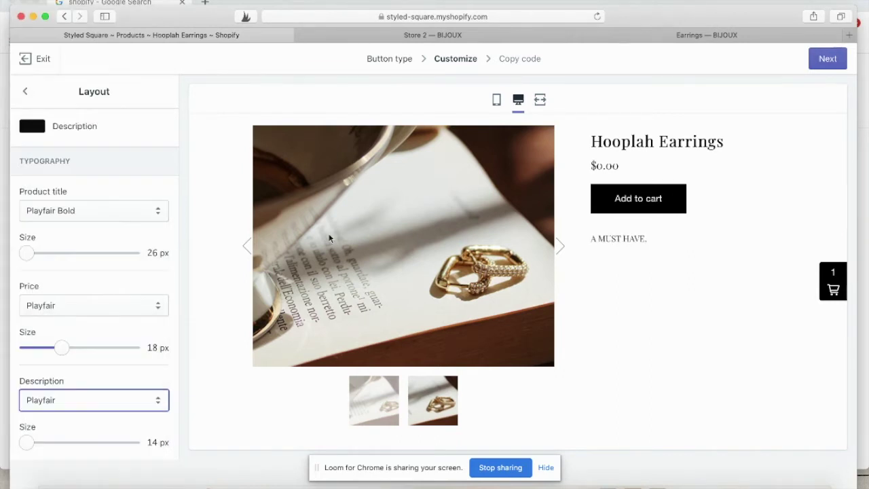
- Copy the embed code of the finished Hooplah Earrings button and open the Earrings page in Squarespace for editing
left_click(830, 61)
left_click(197, 277)
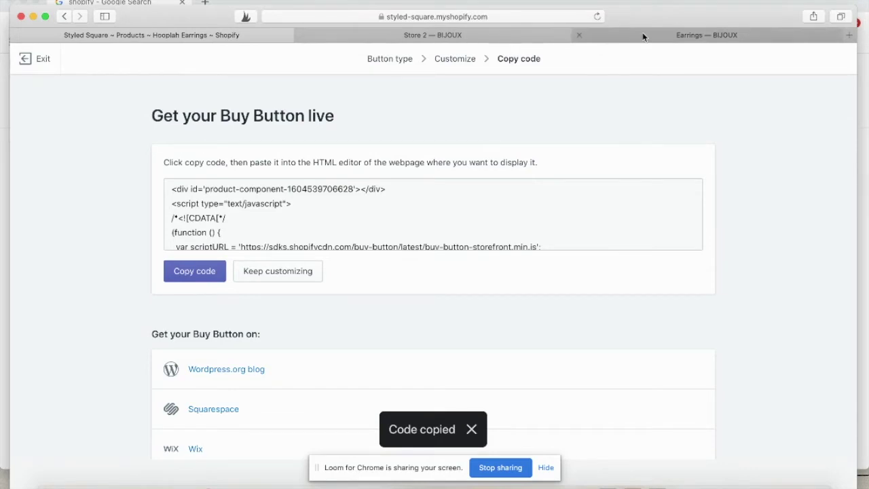
left_click(644, 36)
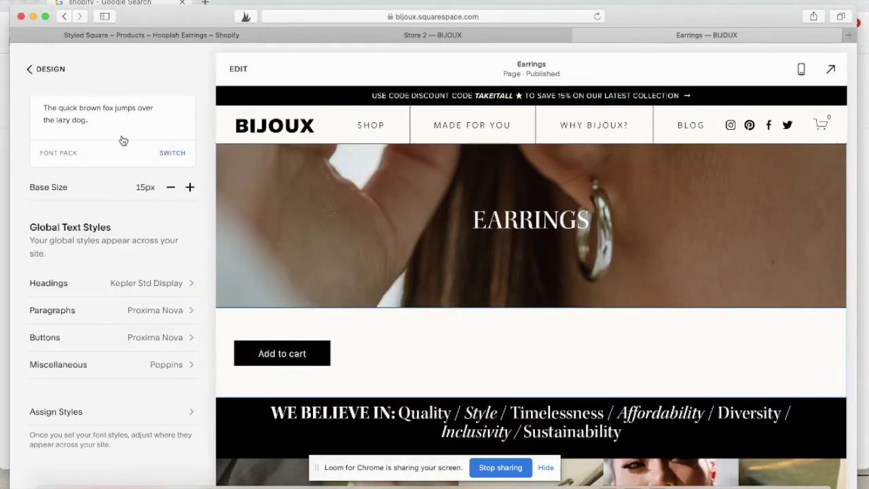
left_click(238, 70)
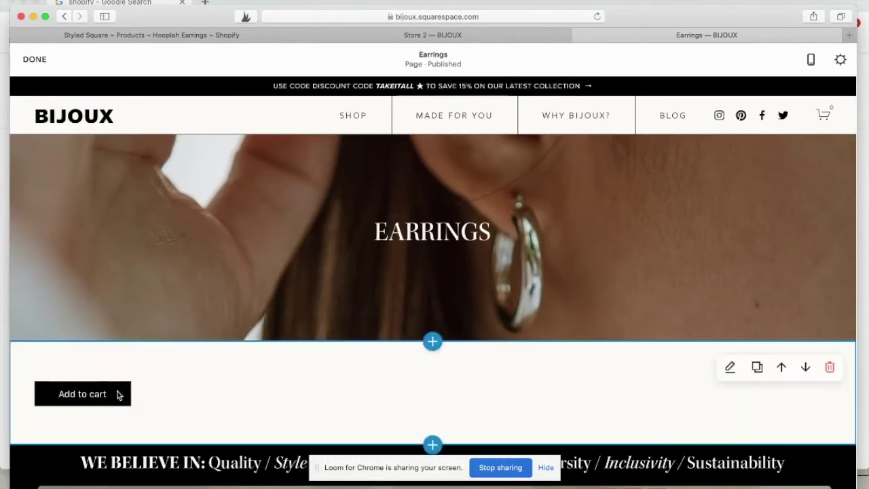
- Delete the existing code block from the section below the Earrings banner
left_click(85, 363)
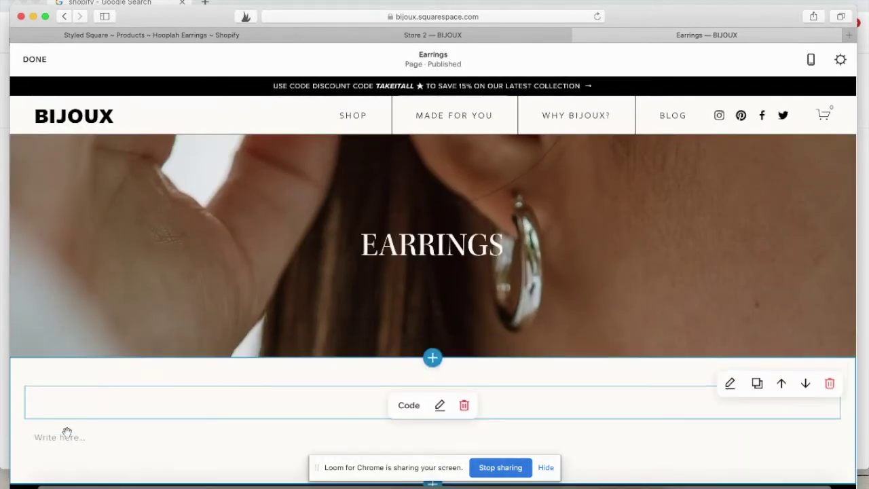
scroll(72, 421, "down", 2)
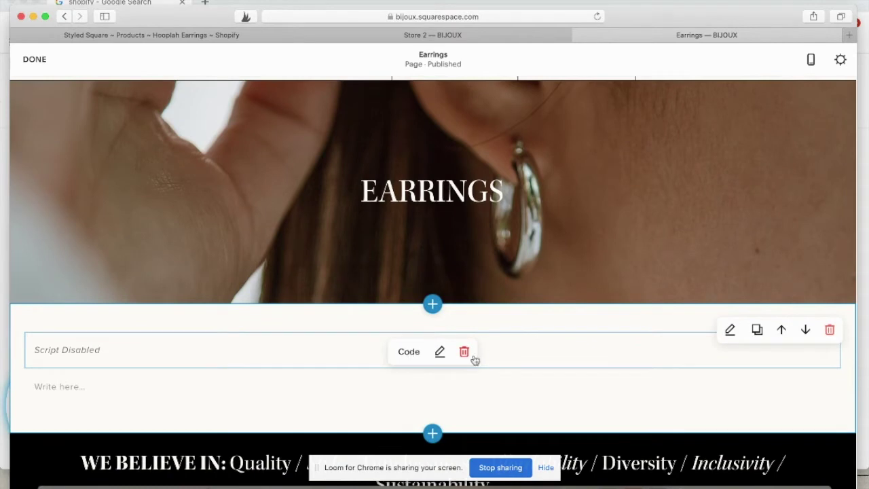
left_click(462, 354)
left_click(511, 360)
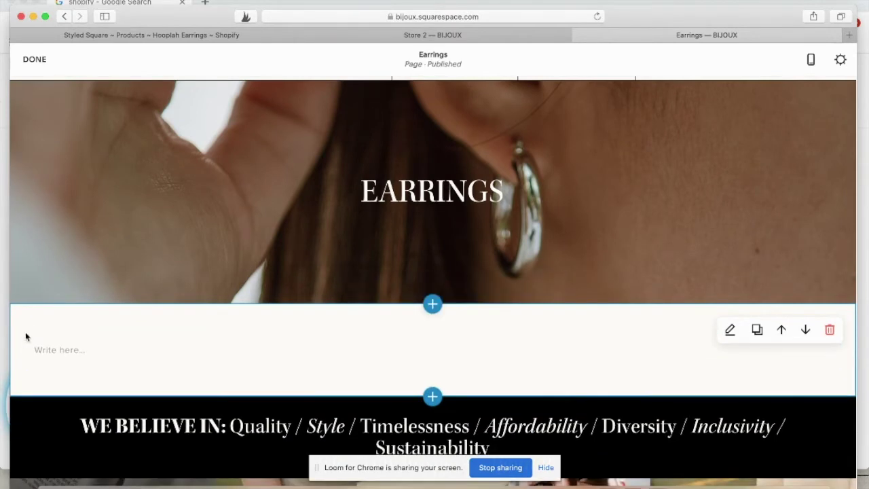
- Search the content blocks for "code" and insert a new Code block in the empty section below the Earrings banner
left_click(25, 333)
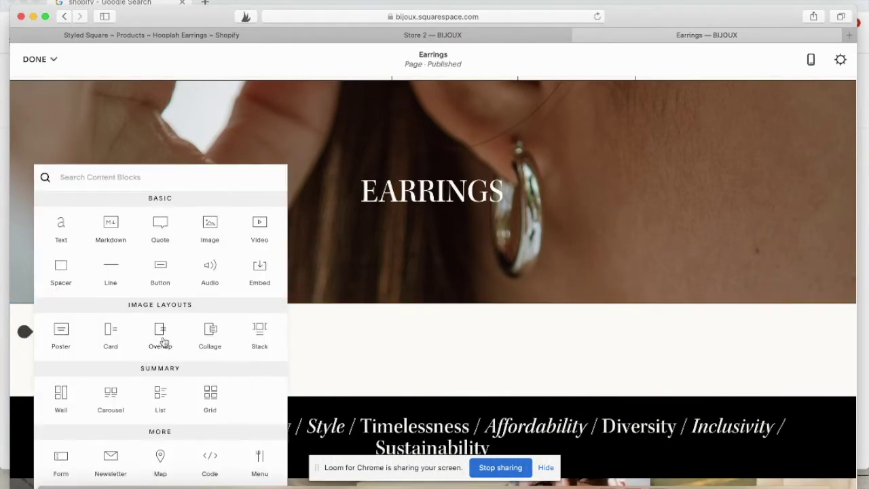
scroll(163, 341, "down", 5)
scroll(163, 342, "up", 5)
left_click(138, 173)
type("code")
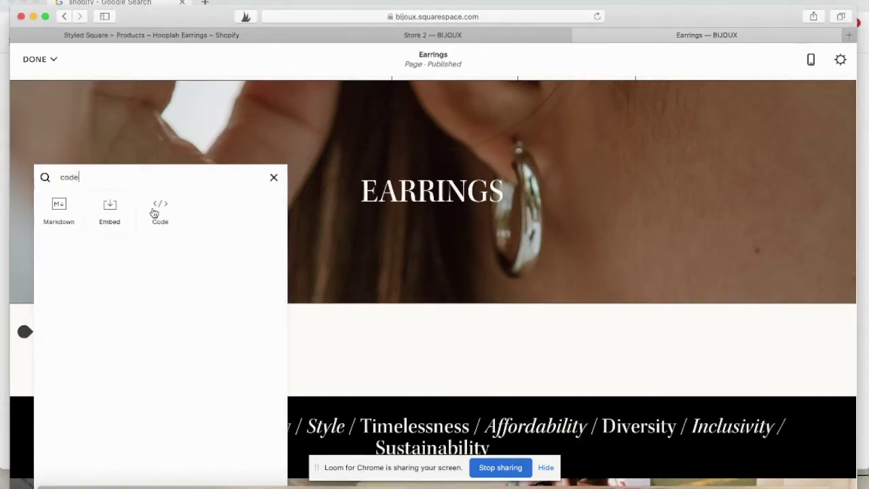
left_click(160, 211)
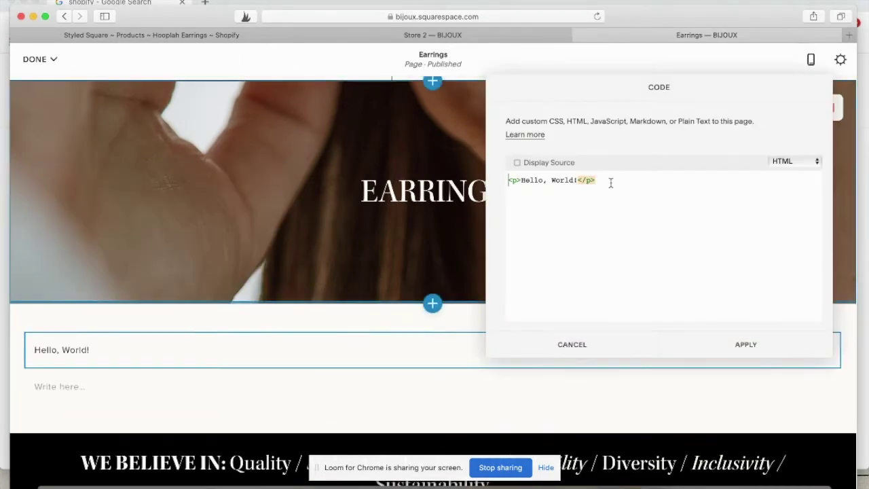
- Replace the code block's placeholder HTML with the copied Hooplah Earrings Buy Button code and apply it
key("super+a")
key("super+v")
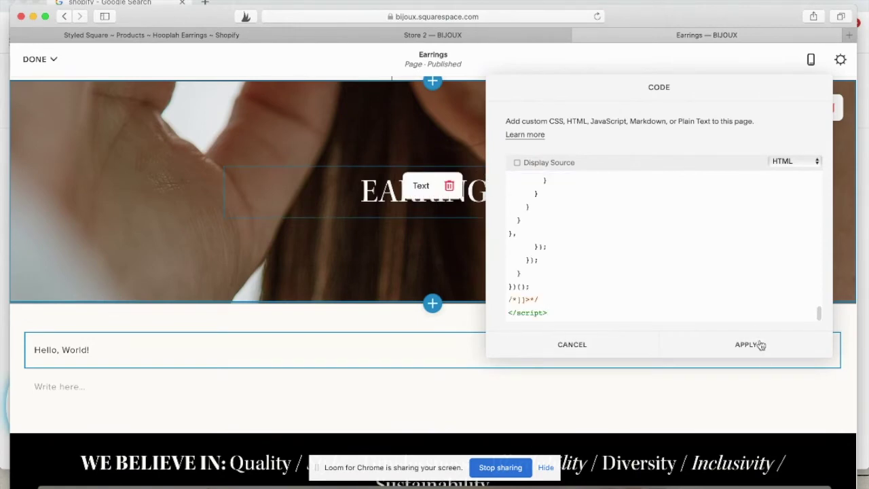
left_click(750, 347)
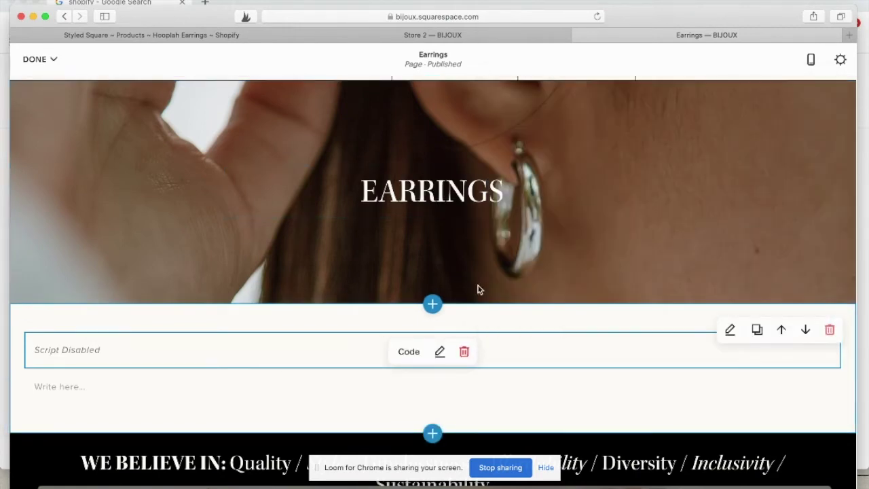
- Save the Earrings page, reload it and advance the Hooplah Earrings image gallery to the next photo
left_click(54, 58)
left_click(40, 82)
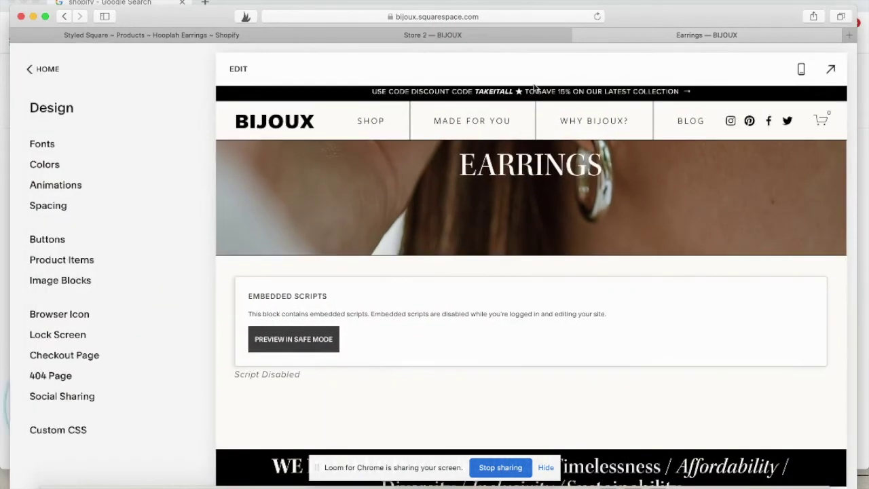
left_click(597, 17)
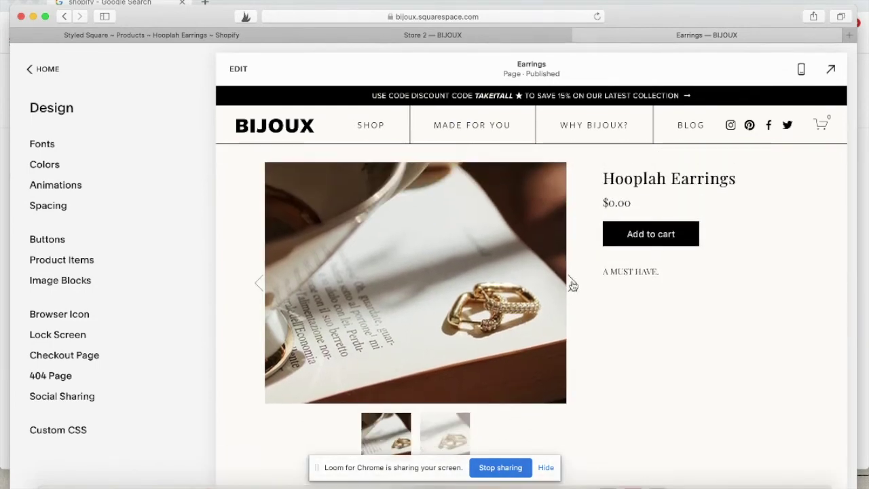
left_click(572, 284)
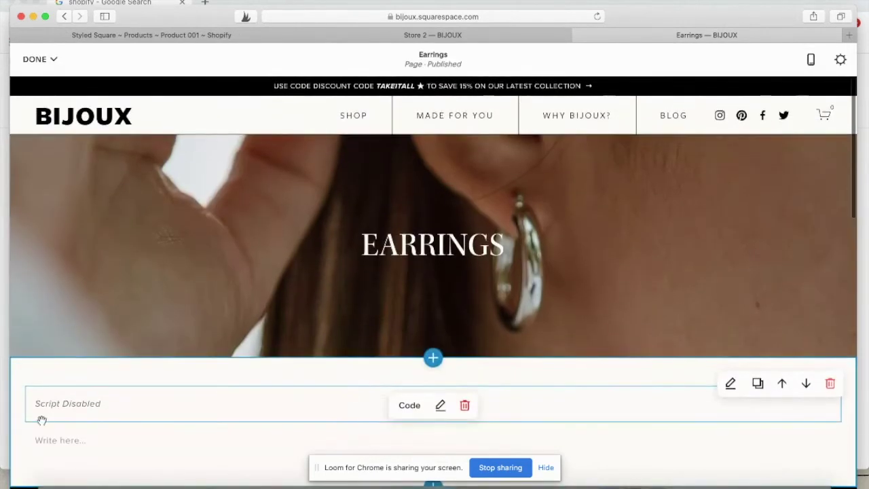
- Insert a second Code block directly below the existing code block in the section under the Earrings banner
left_click_drag(41, 421, 29, 429)
left_click(26, 422)
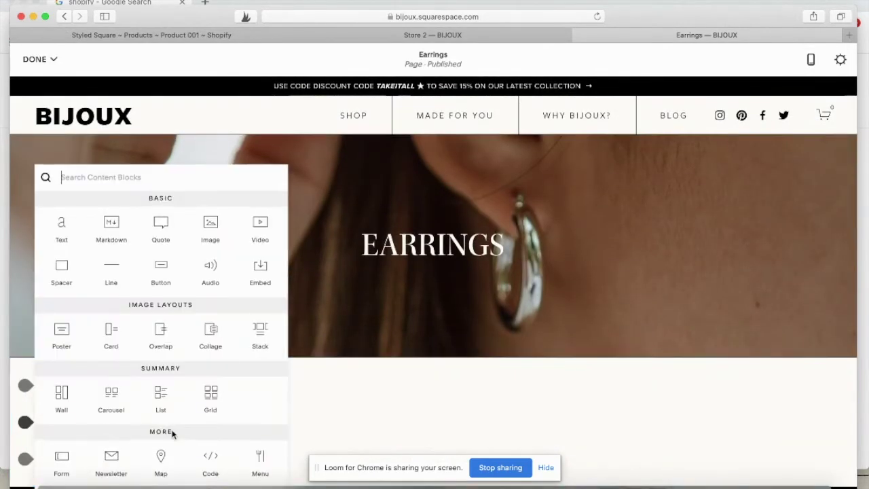
scroll(167, 354, "down", 1)
scroll(166, 354, "down", 4)
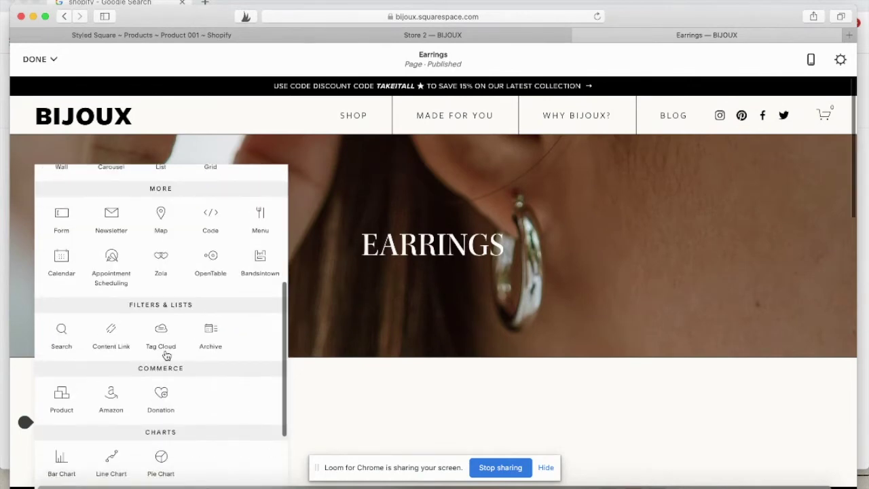
left_click(210, 221)
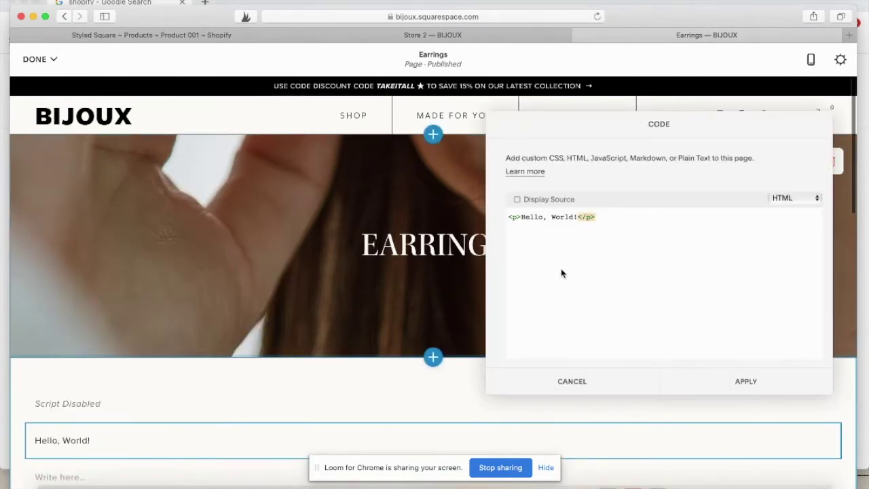
- Replace the new code block's placeholder HTML with the copied Product 001 Buy Button code and apply it
left_click_drag(616, 212, 473, 211)
key("super+v")
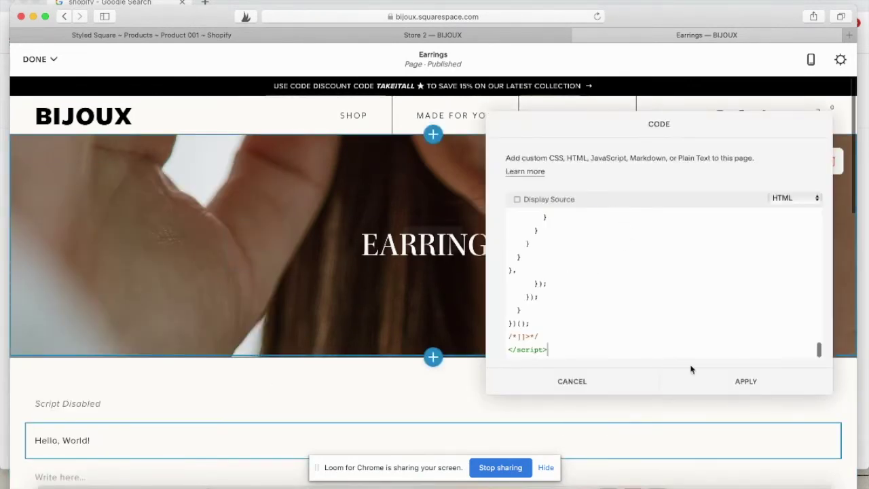
left_click(728, 382)
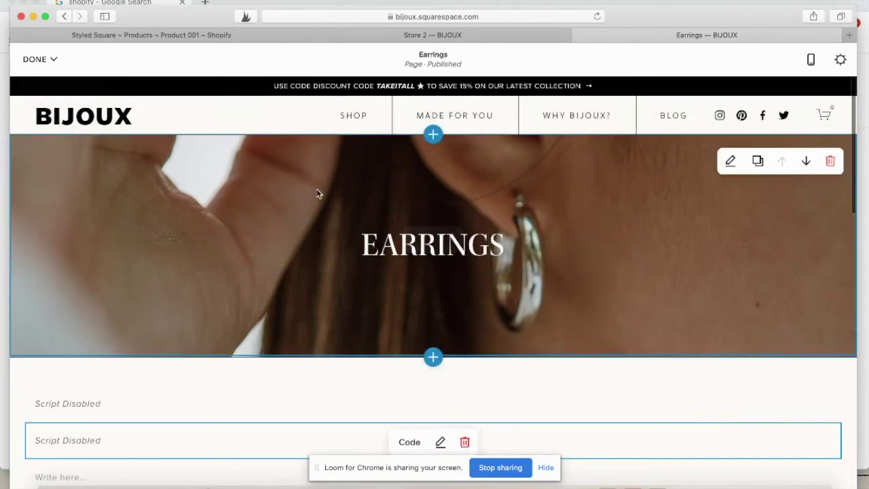
- Save the Earrings page and review how the Hooplah Earrings and Product 001 buttons are arranged
mouse_move(42, 61)
left_click(68, 84)
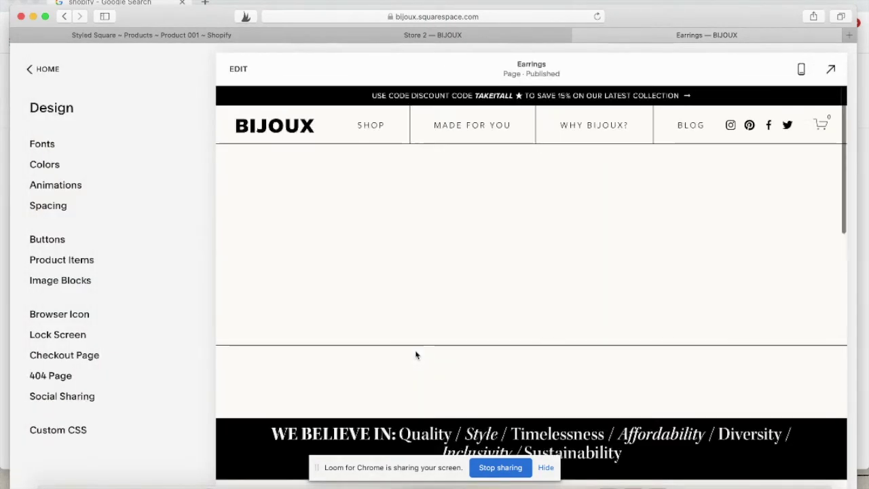
scroll(417, 354, "down", 5)
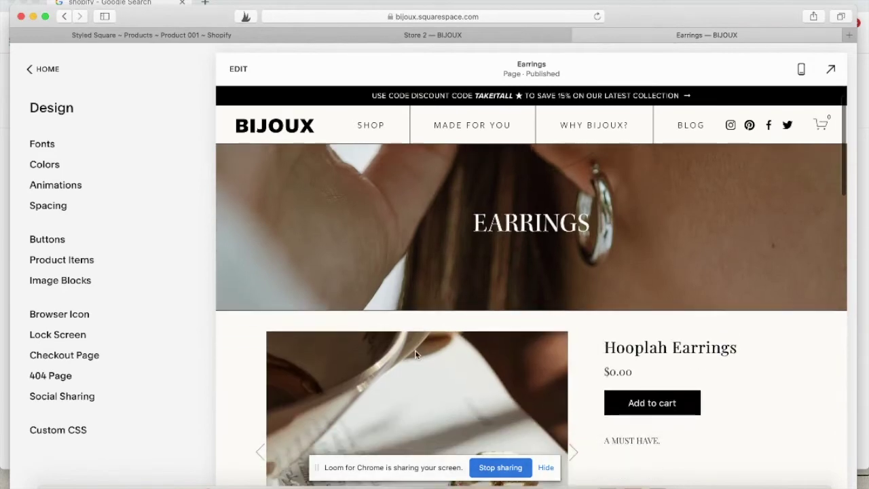
scroll(323, 414, "down", 1)
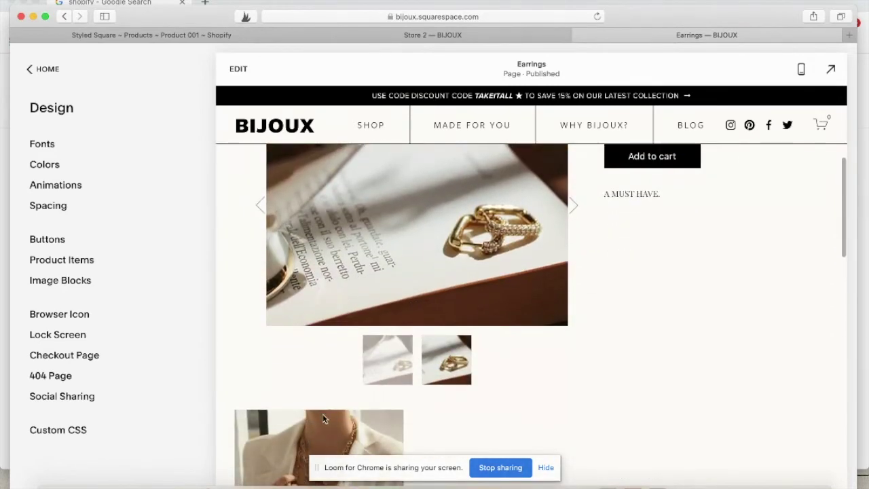
- Reopen the Earrings page for editing, place the two code blocks side by side in two columns and save
left_click(269, 379)
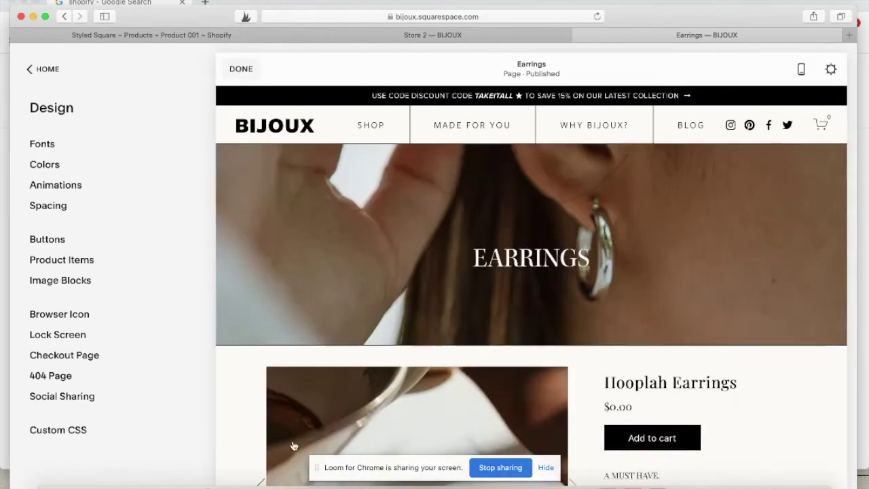
scroll(121, 347, "up", 5)
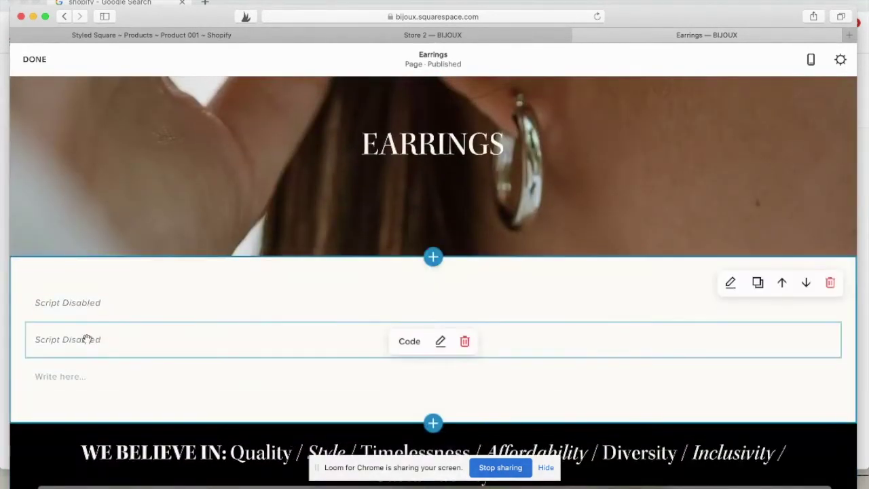
left_click_drag(414, 324, 553, 306)
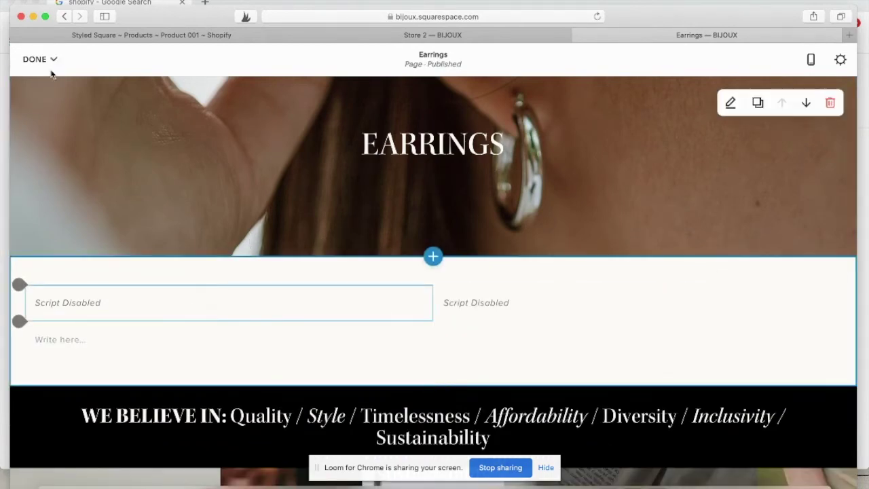
left_click(34, 59)
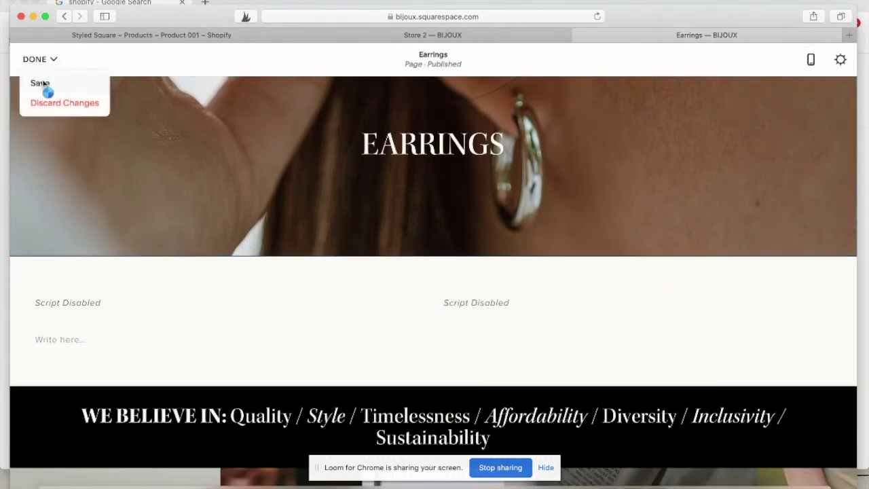
left_click(43, 83)
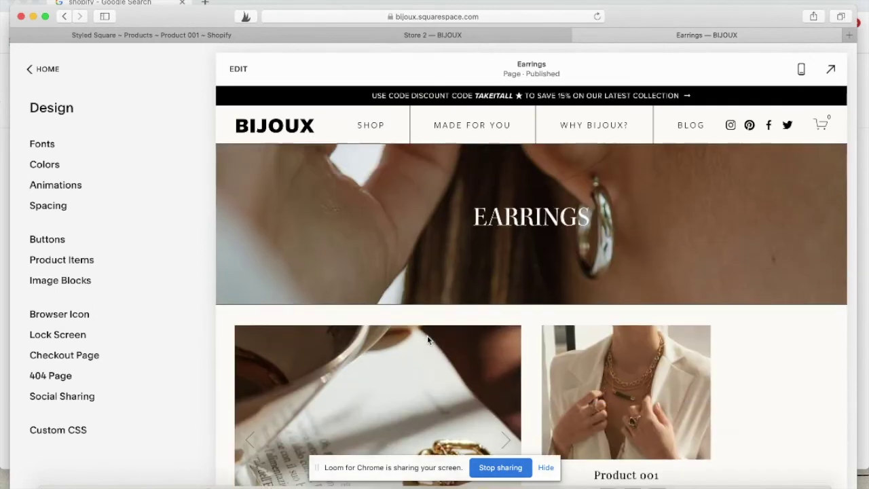
- Examine the layout of Hooplah Earrings and Product 001 in the desktop and mobile previews, including the full-screen mobile view
scroll(428, 336, "down", 3)
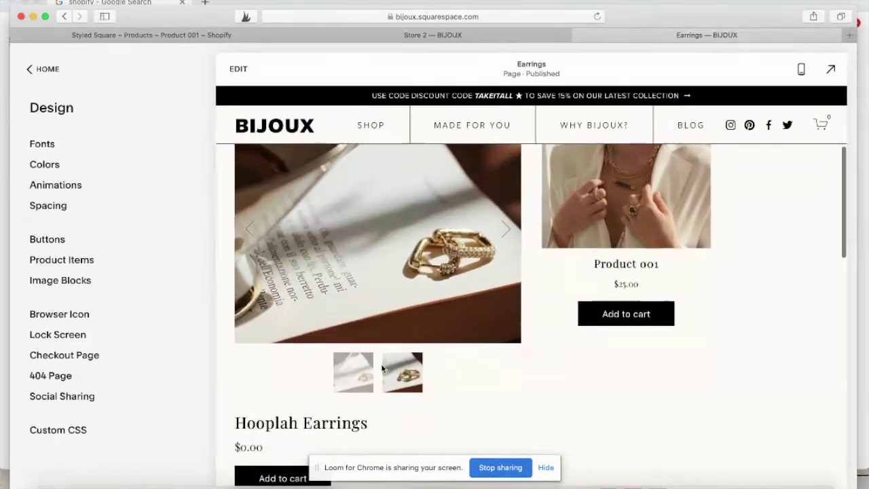
scroll(612, 272, "down", 2)
scroll(632, 261, "up", 3)
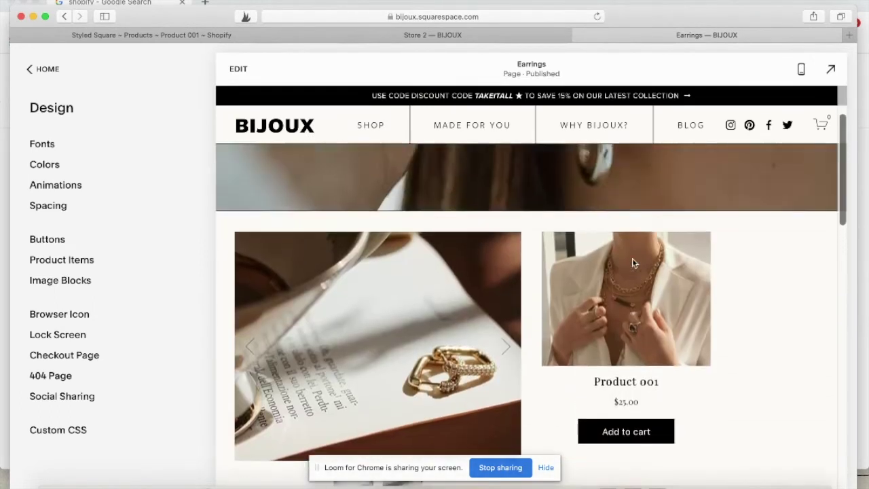
scroll(419, 336, "down", 2)
scroll(419, 338, "down", 1)
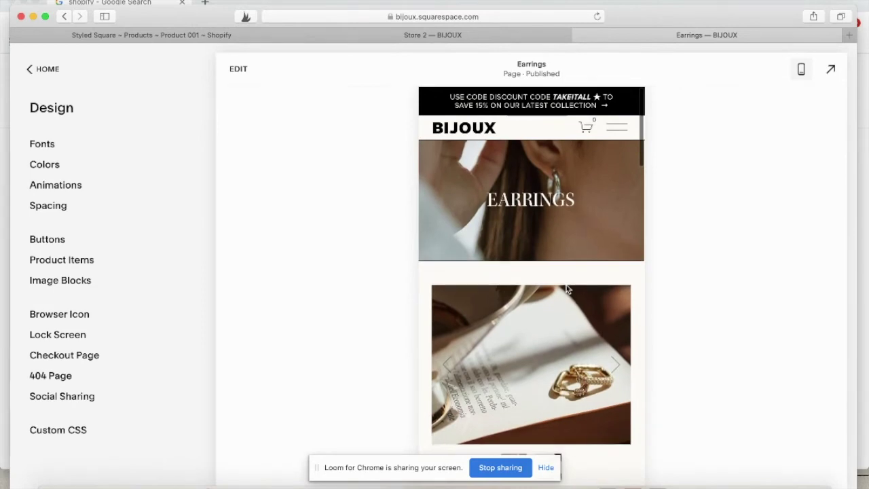
scroll(568, 290, "down", 10)
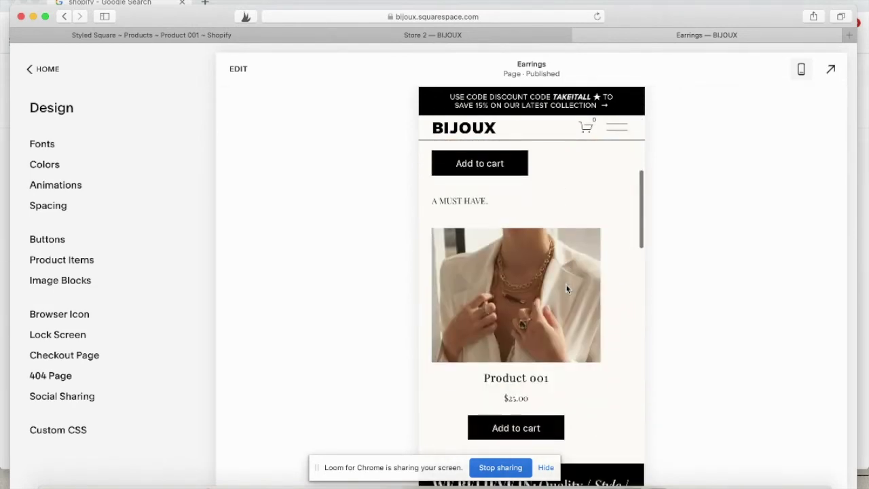
scroll(567, 289, "down", 5)
scroll(567, 290, "up", 4)
scroll(568, 290, "up", 10)
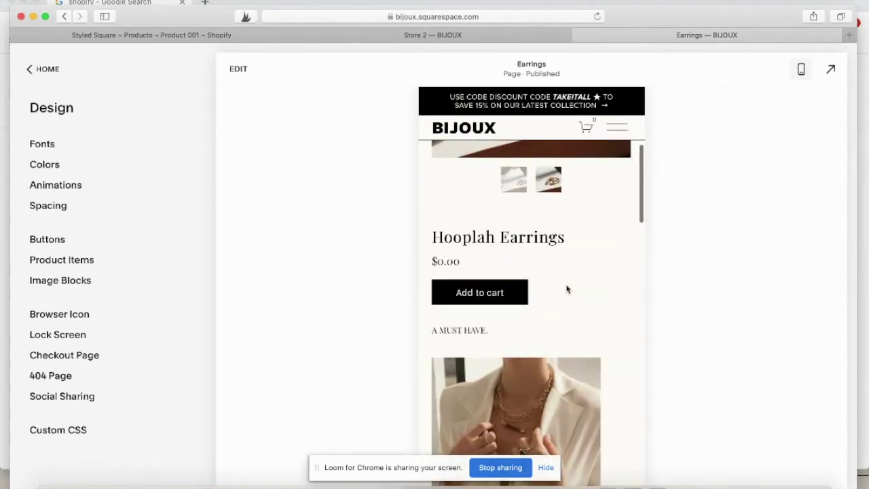
left_click(831, 70)
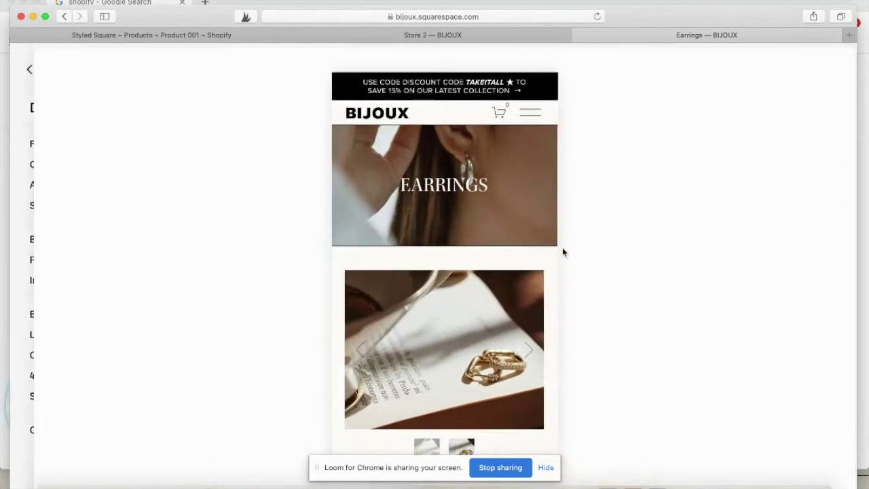
scroll(447, 324, "down", 5)
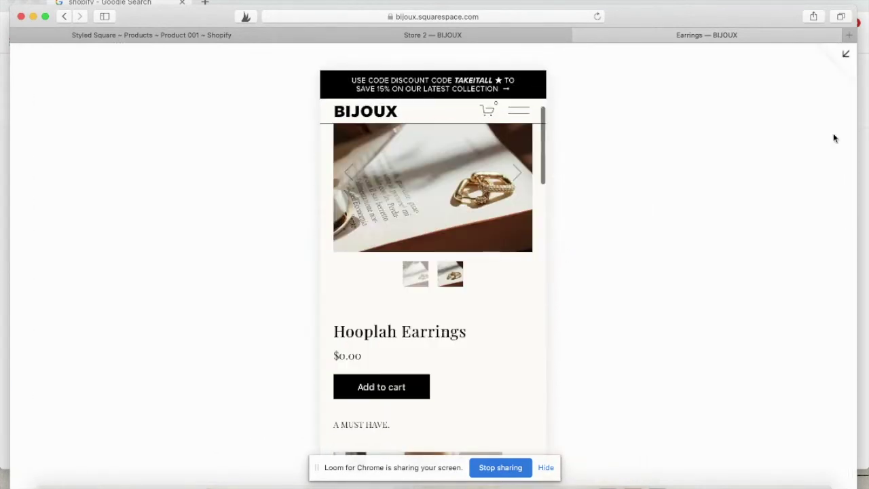
left_click(846, 54)
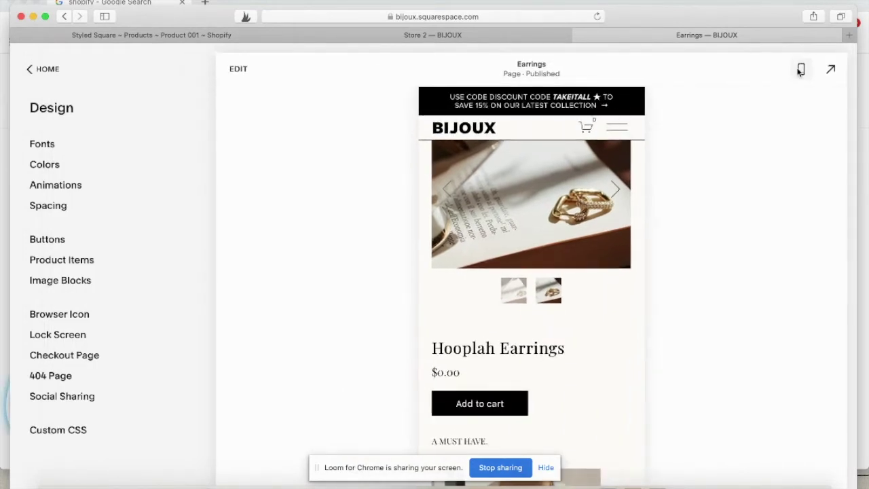
left_click(801, 69)
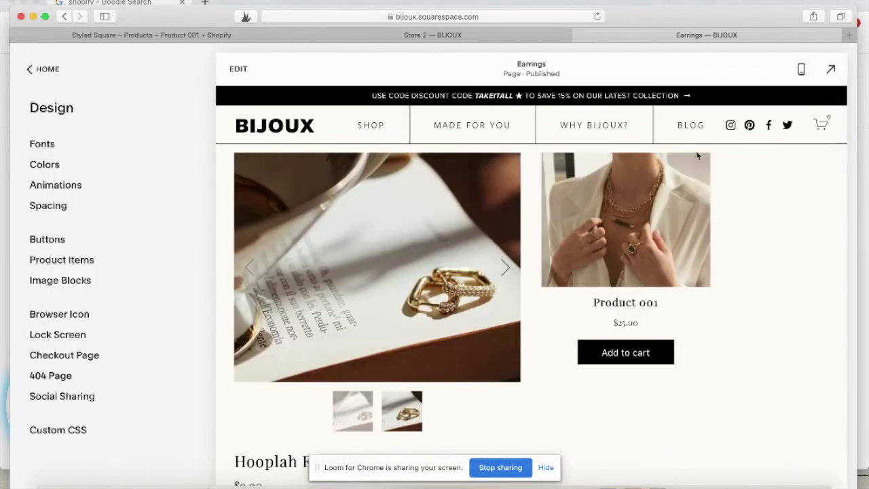
- Expand the desktop preview to full screen, add Product 001 to the cart and open the Shopify cart
scroll(611, 241, "down", 1)
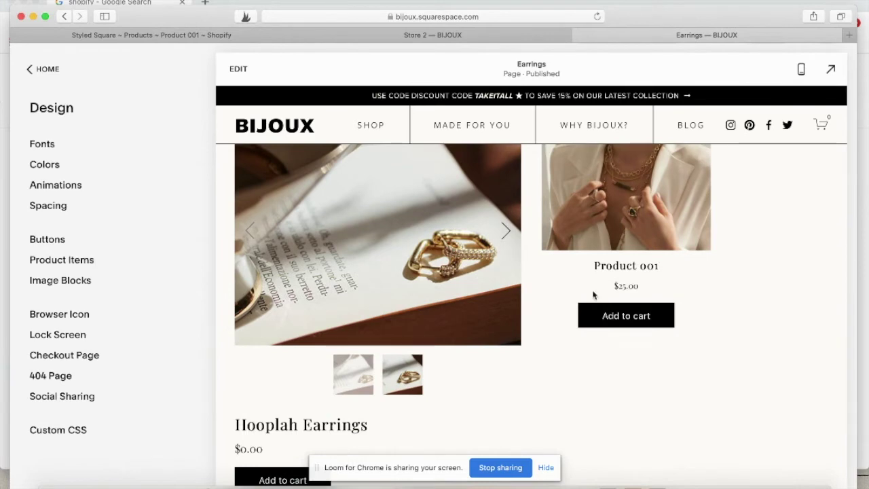
left_click(830, 69)
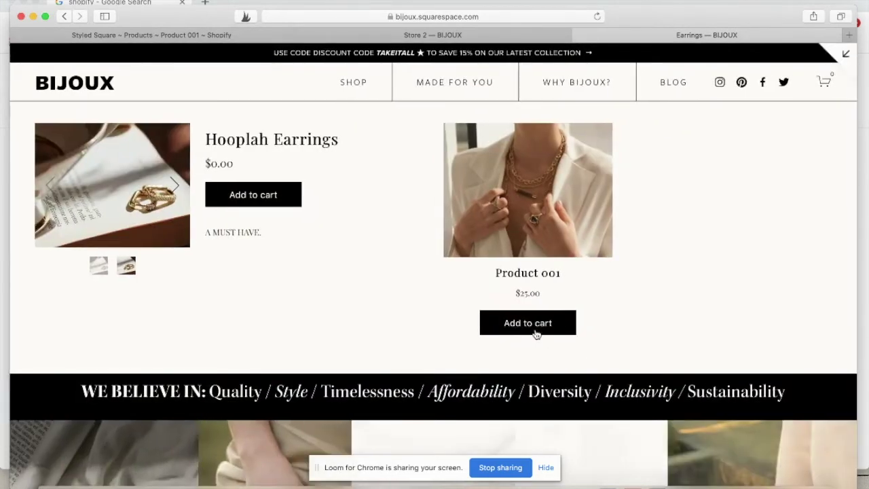
left_click(535, 332)
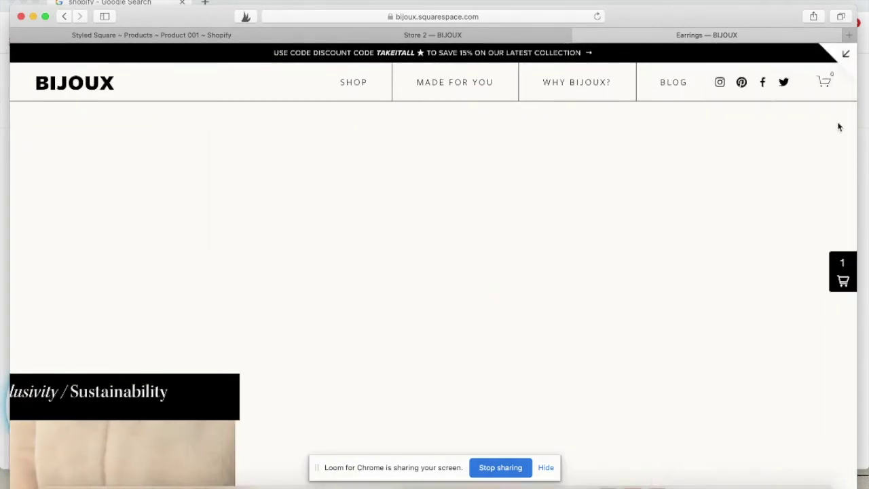
left_click(844, 278)
left_click(846, 271)
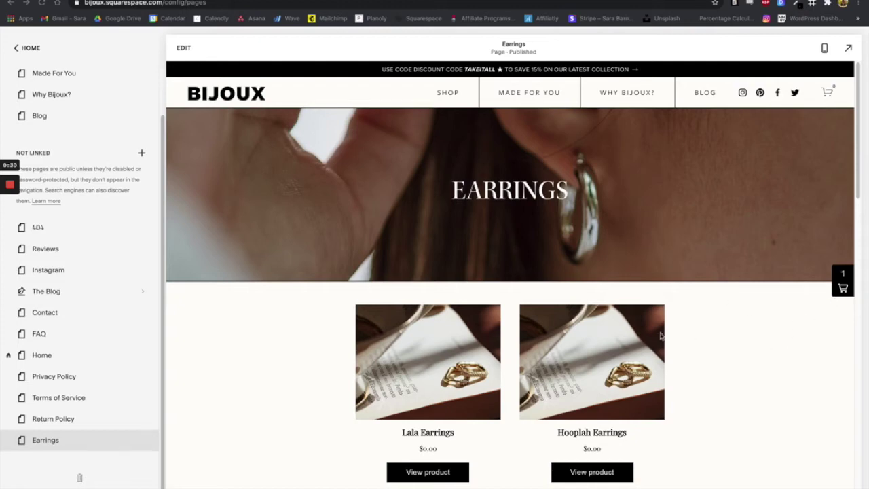
- Look over the Earrings collection on the page and open the Made For You page from the site navigation
scroll(640, 343, "down", 1)
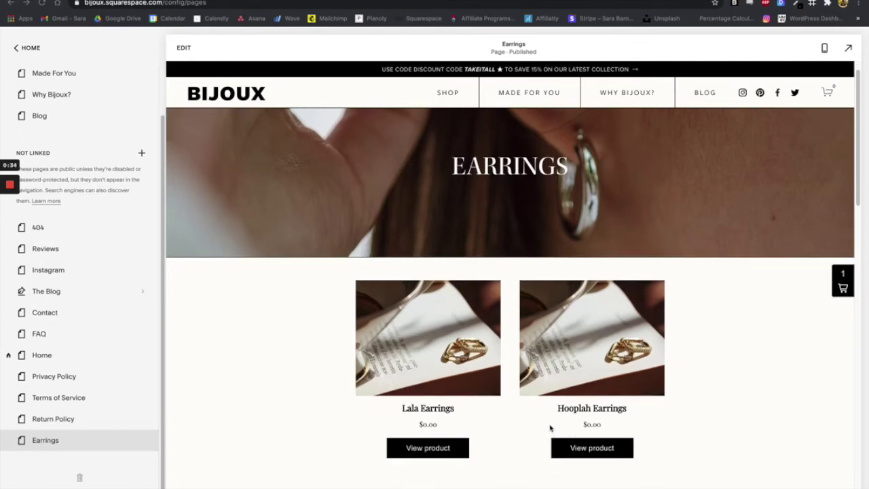
scroll(550, 428, "up", 1)
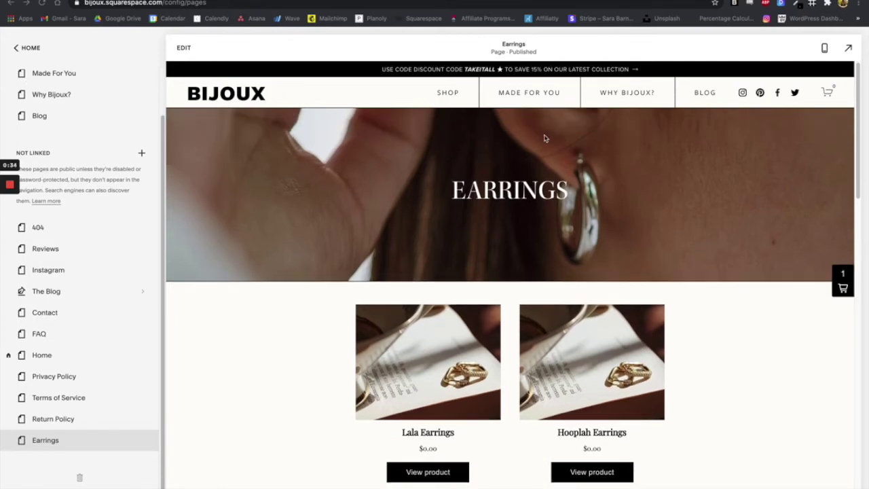
left_click(516, 96)
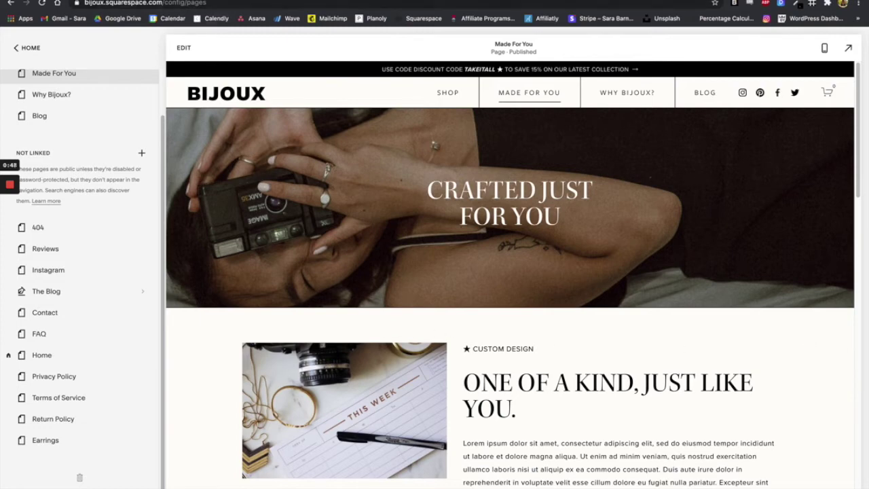
- Switch to the Shopify admin and start a Product Buy Button for Product 001
key("ctrl+Tab")
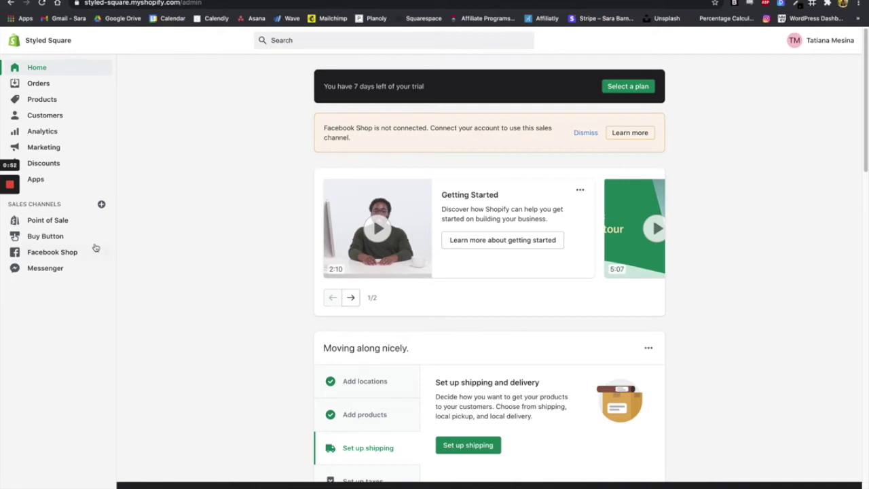
left_click(59, 243)
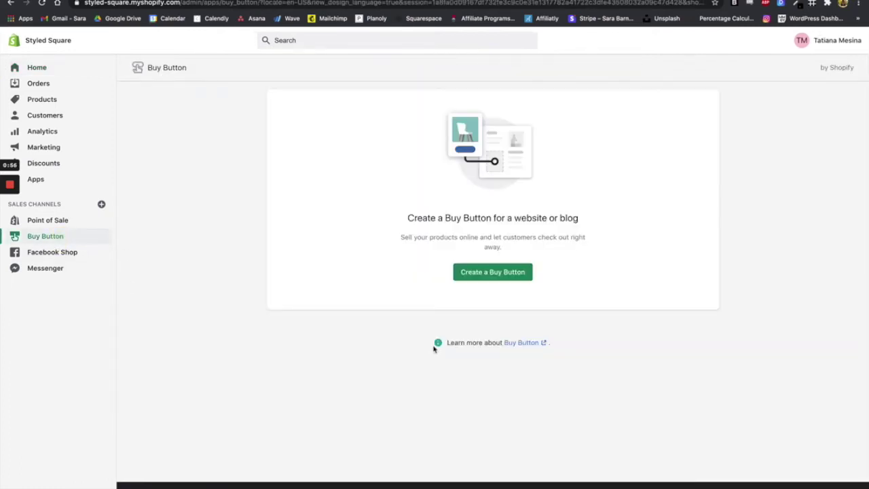
left_click(493, 273)
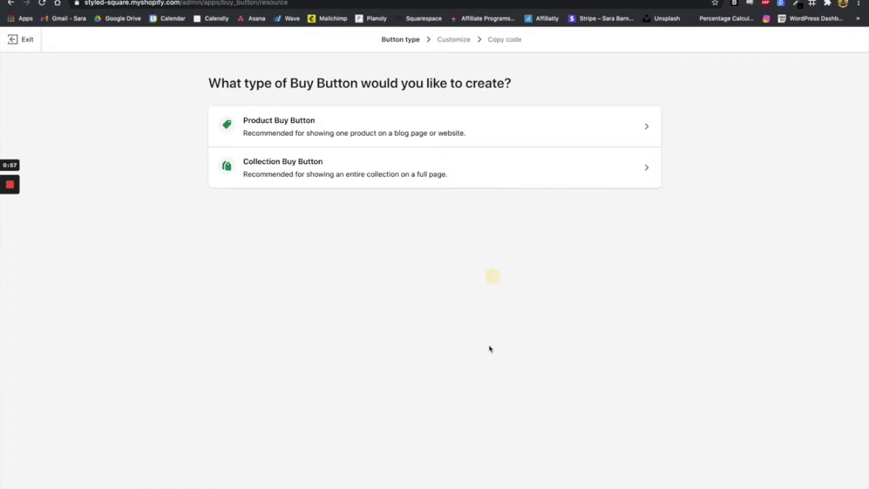
left_click(398, 138)
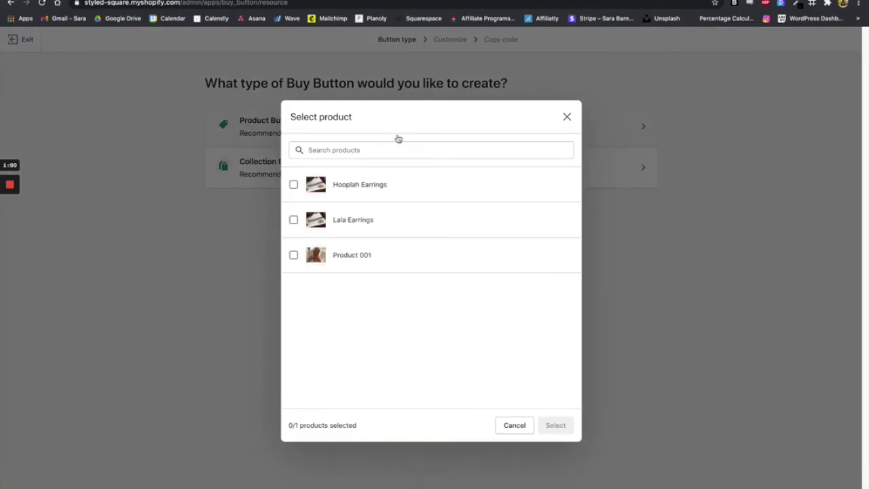
left_click(355, 252)
left_click(564, 426)
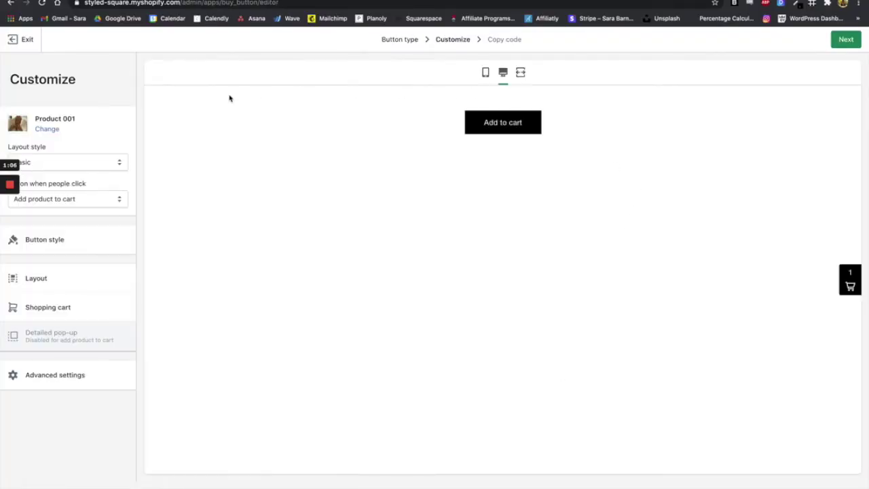
- Check the available layout styles, keep Basic, and open the button style settings
left_click(102, 165)
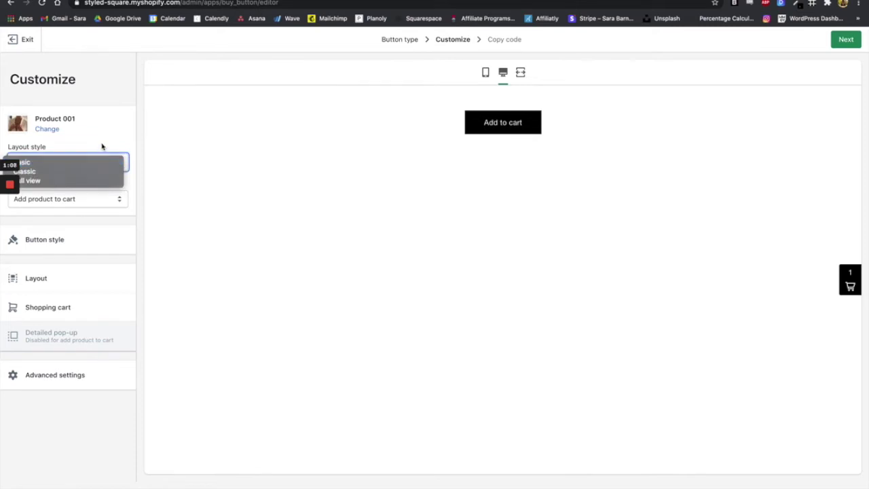
left_click(195, 153)
left_click(85, 243)
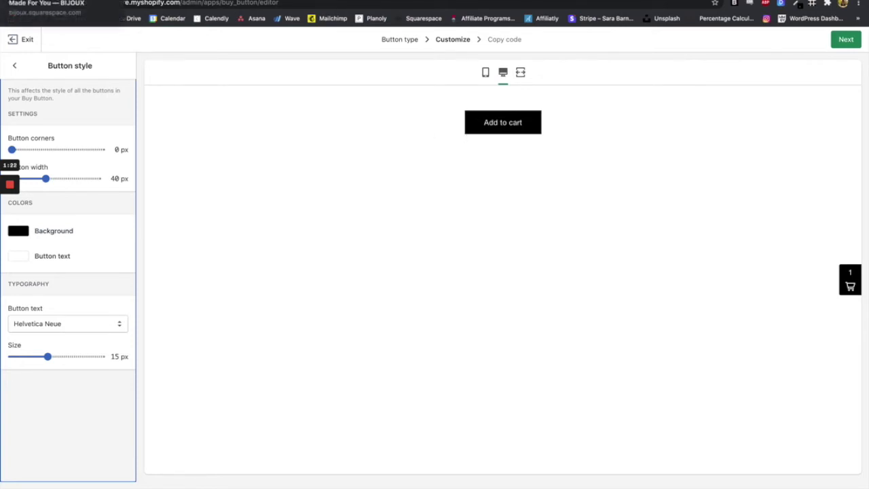
- Switch to Squarespace and open the Earrings page to look at its floating cart
left_click(47, 0)
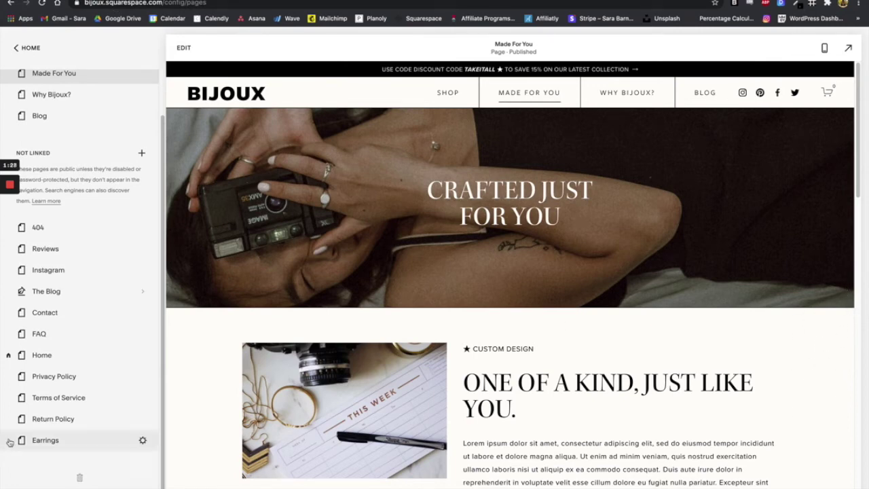
left_click(154, 439)
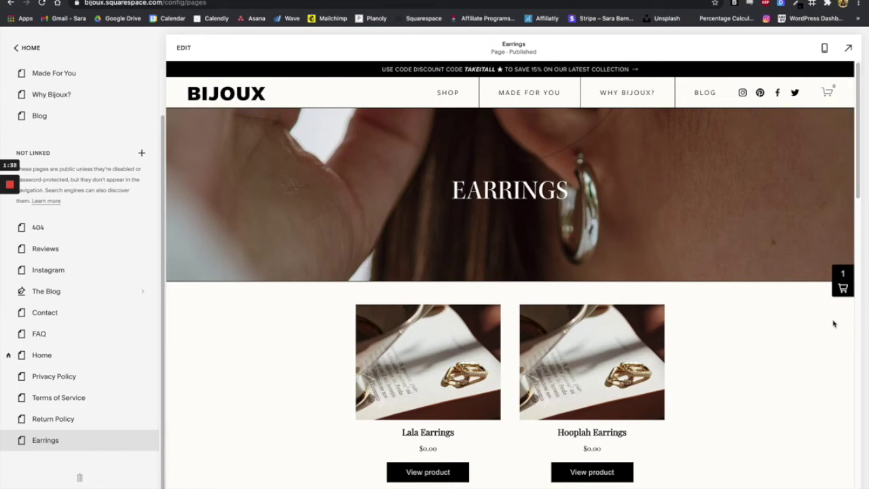
- Return to the Shopify Buy Button editor, finish customizing, and copy the embed code for Product 001
key("ctrl+Tab")
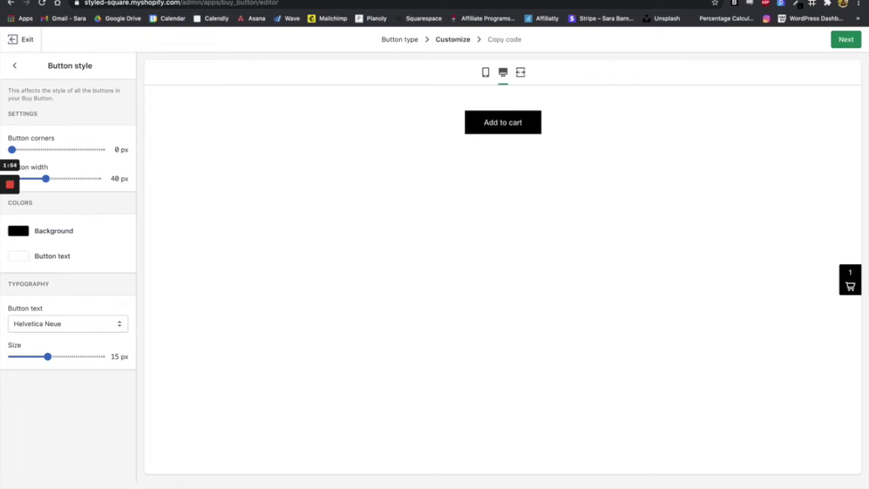
left_click(847, 43)
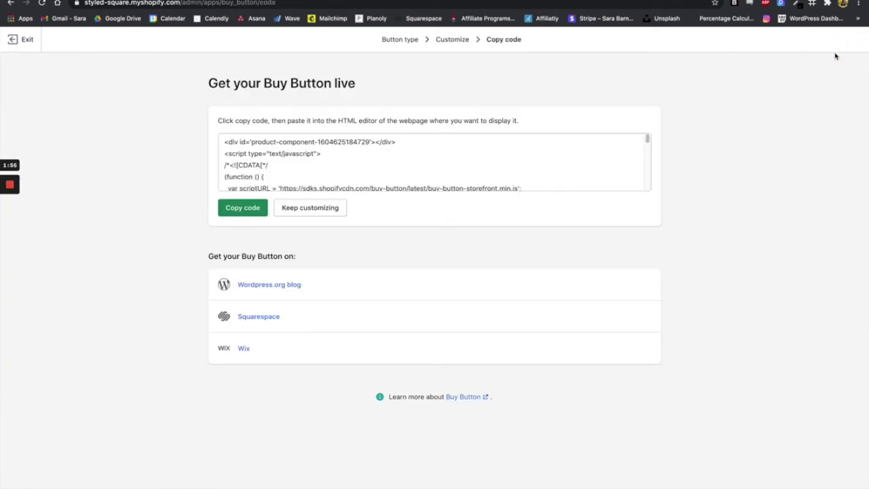
left_click(241, 210)
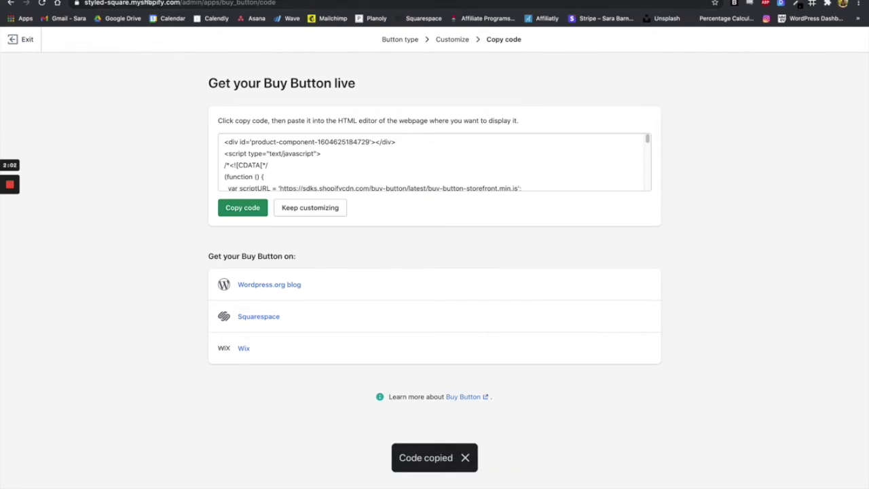
- Switch back to Squarespace, put the Earrings page in edit mode and open the site footer for editing
key("ctrl+Tab")
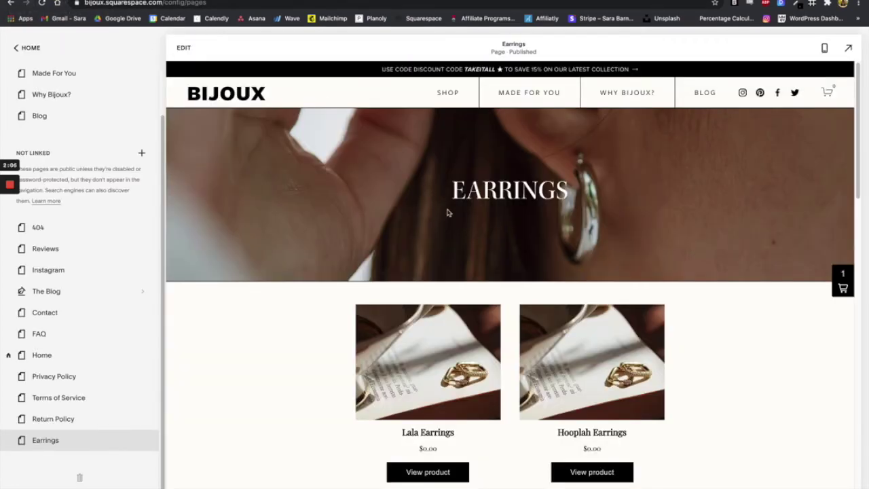
scroll(442, 210, "down", 1)
left_click(179, 48)
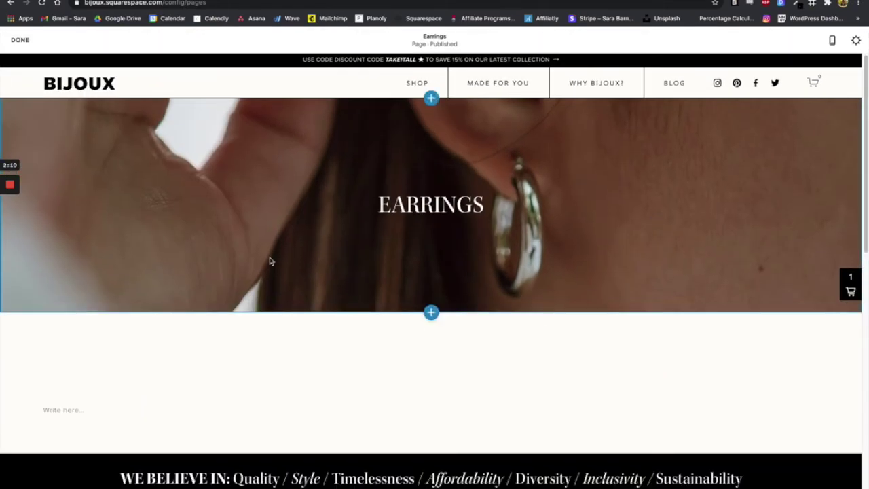
scroll(281, 294, "down", 15)
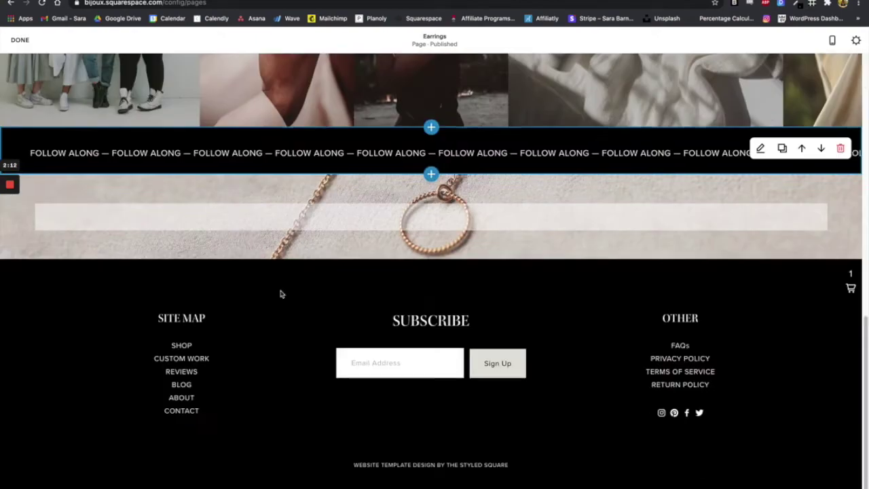
scroll(281, 290, "down", 2)
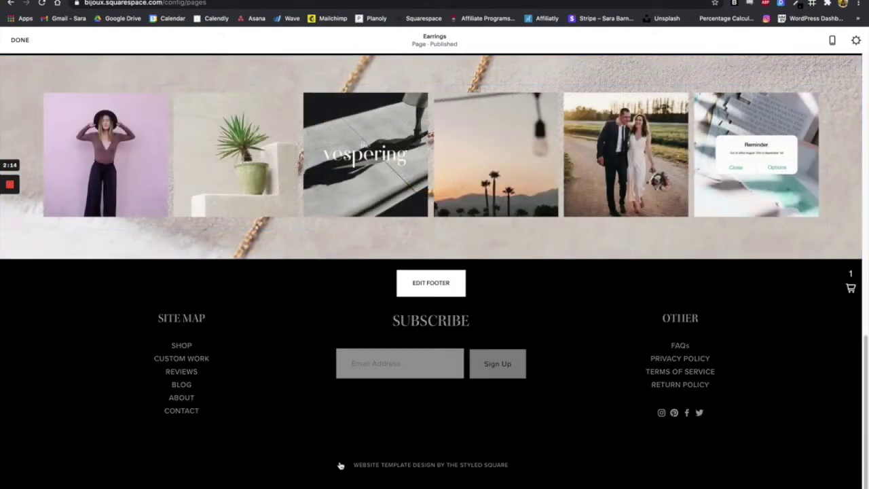
left_click(438, 284)
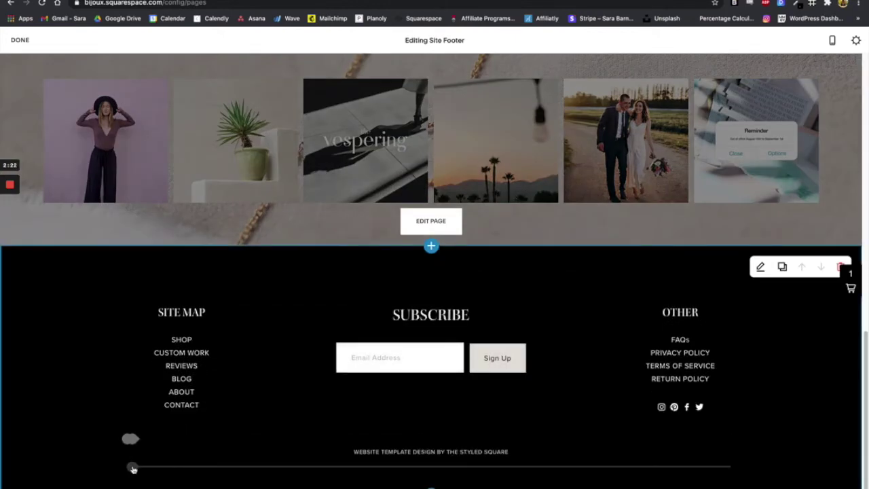
- Add a code block below the footer's credit line, replace its placeholder with the copied Buy Button code, and save the footer
left_click(133, 469)
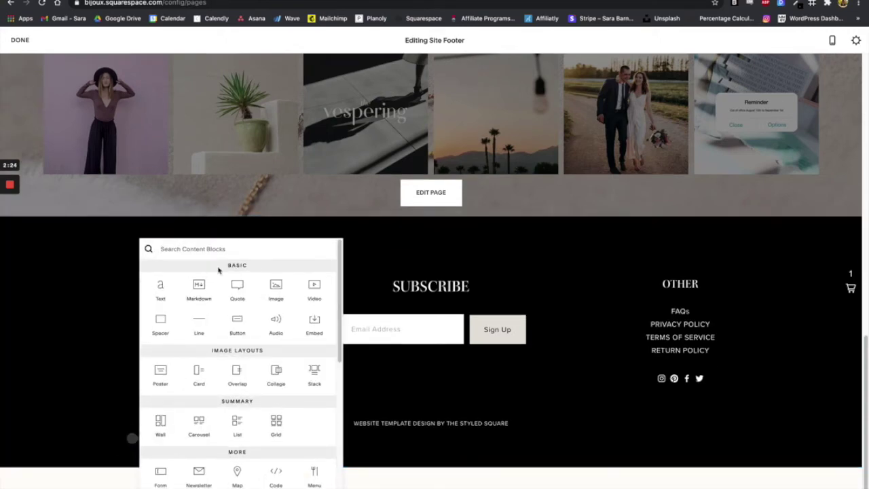
type("code")
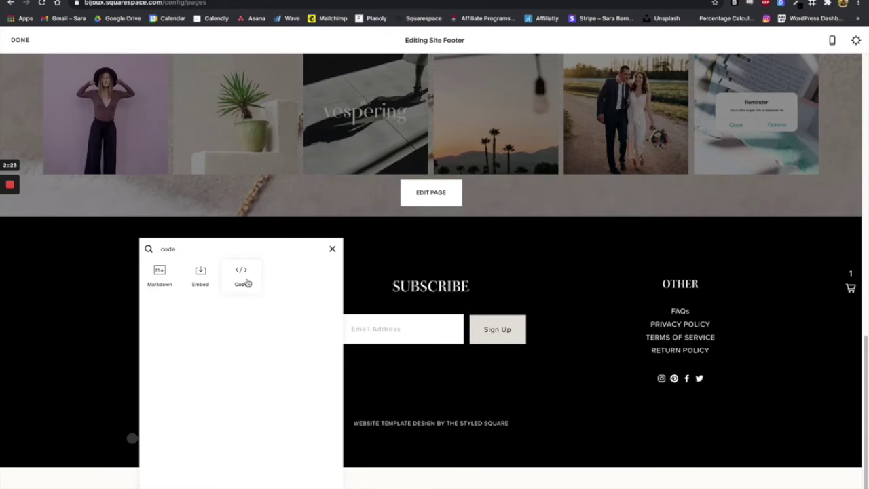
left_click(246, 280)
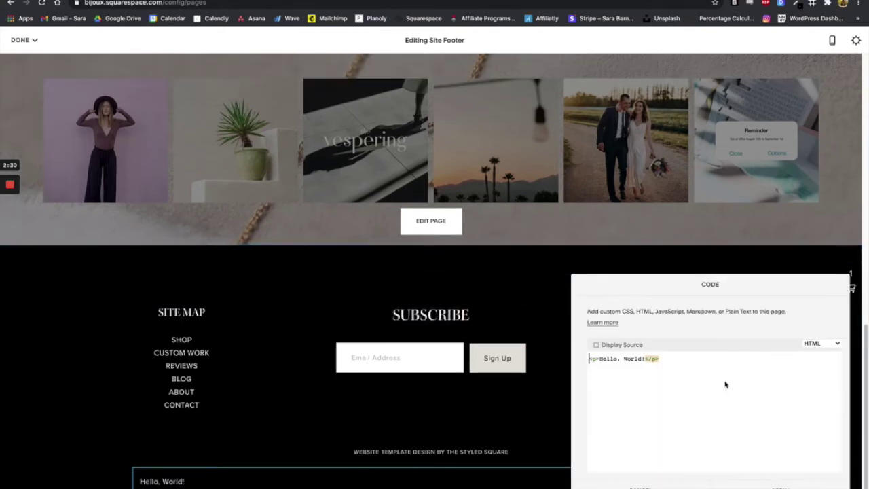
key("ctrl+a")
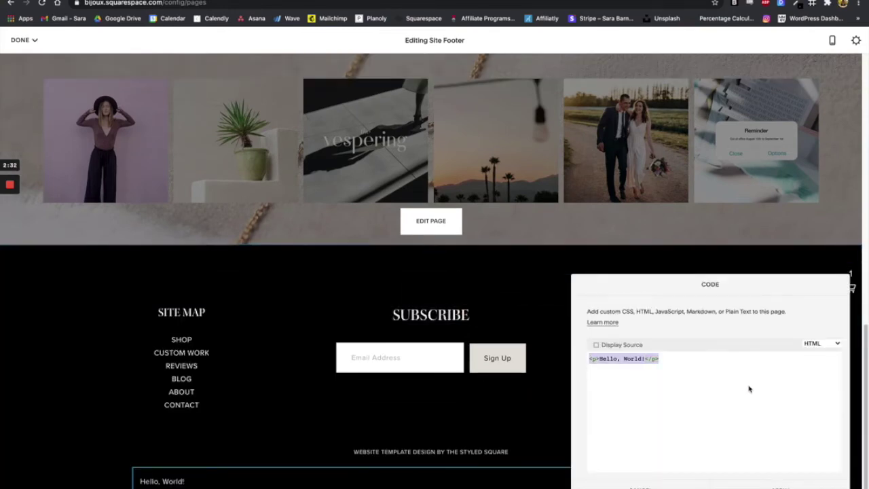
key("ctrl+v")
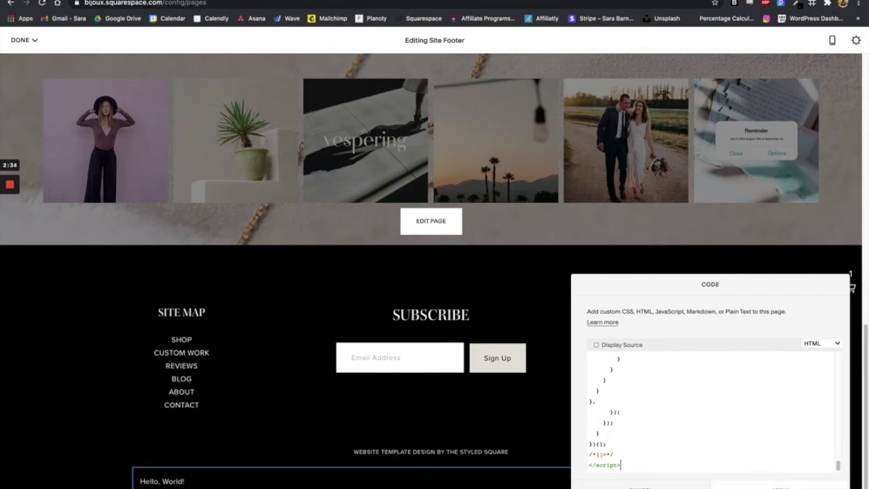
left_click(130, 439)
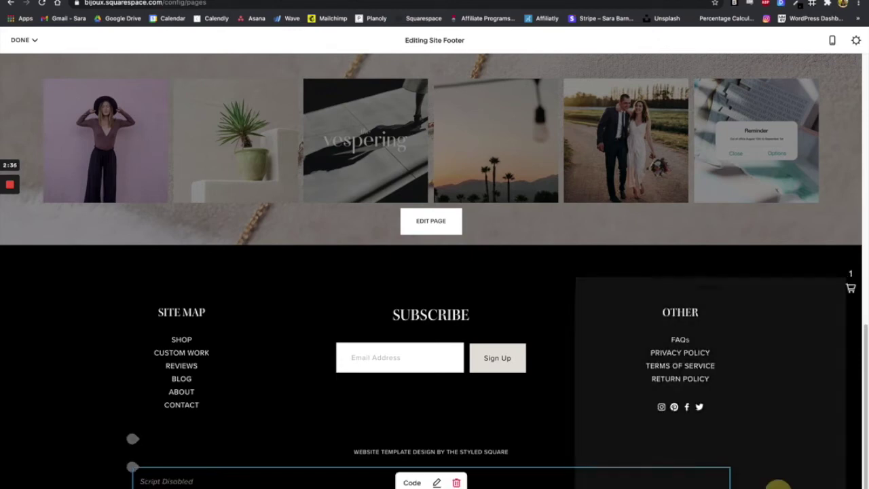
scroll(326, 298, "down", 1)
left_click(20, 40)
left_click(25, 59)
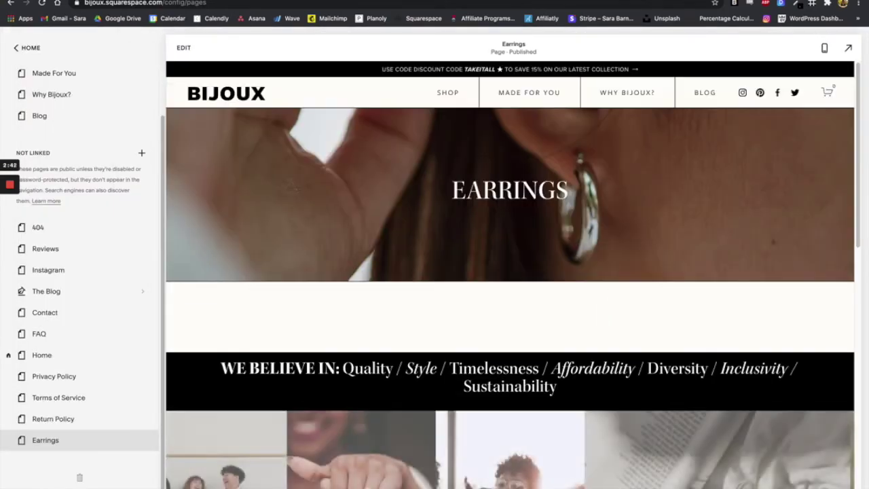
- View the Earrings page in full screen and check the footer's Add to cart button and the floating cart
scroll(781, 132, "down", 10)
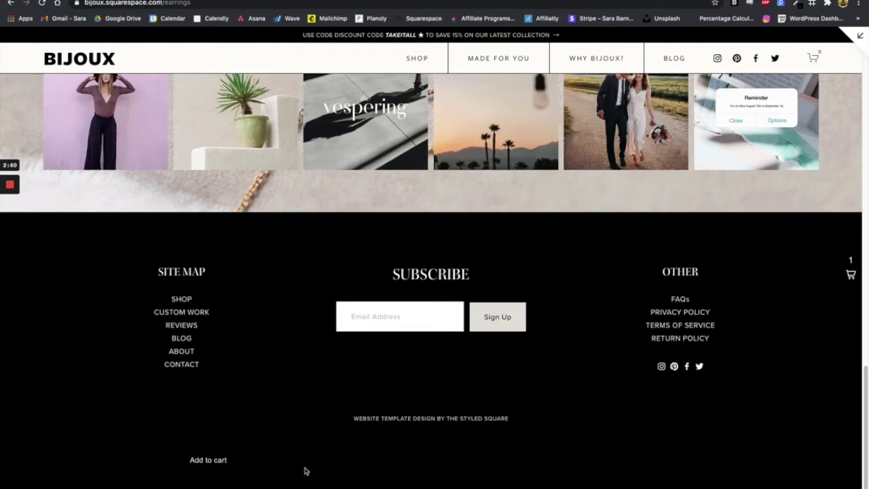
scroll(458, 390, "up", 1)
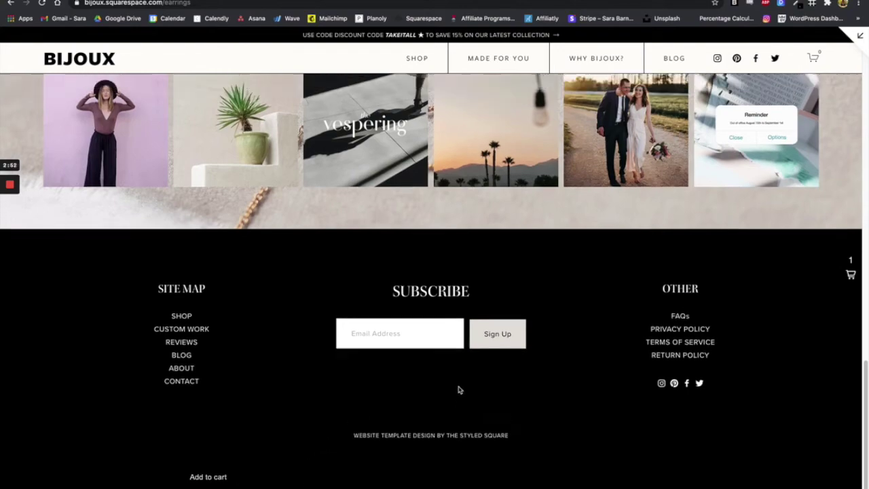
scroll(458, 389, "up", 15)
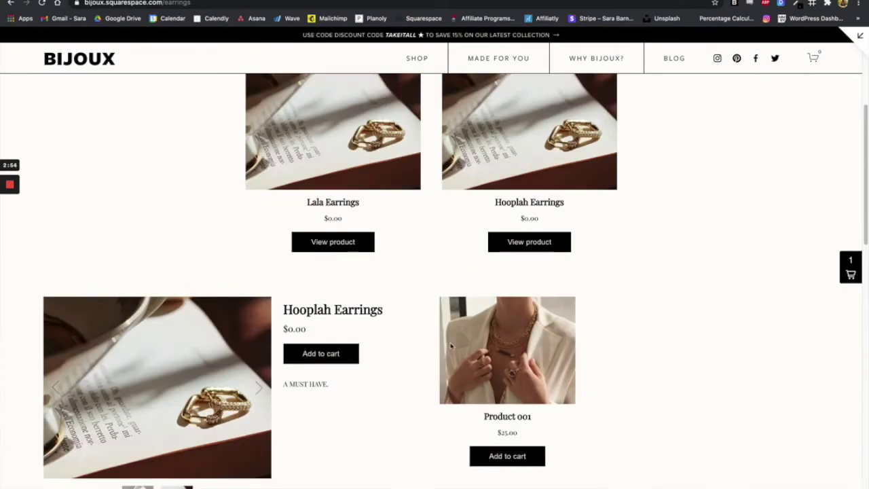
scroll(451, 347, "up", 5)
- Open the Shop page from the site navigation and check its floating cart and footer Add to cart button
left_click(406, 60)
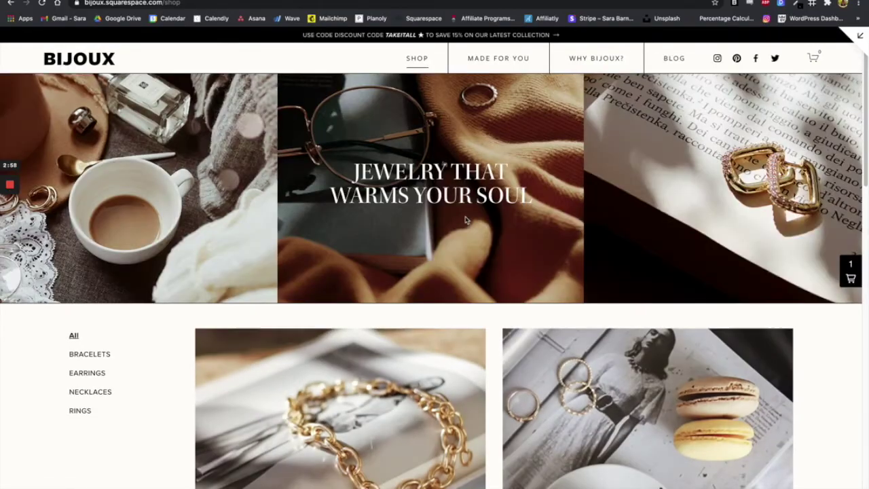
scroll(464, 221, "down", 4)
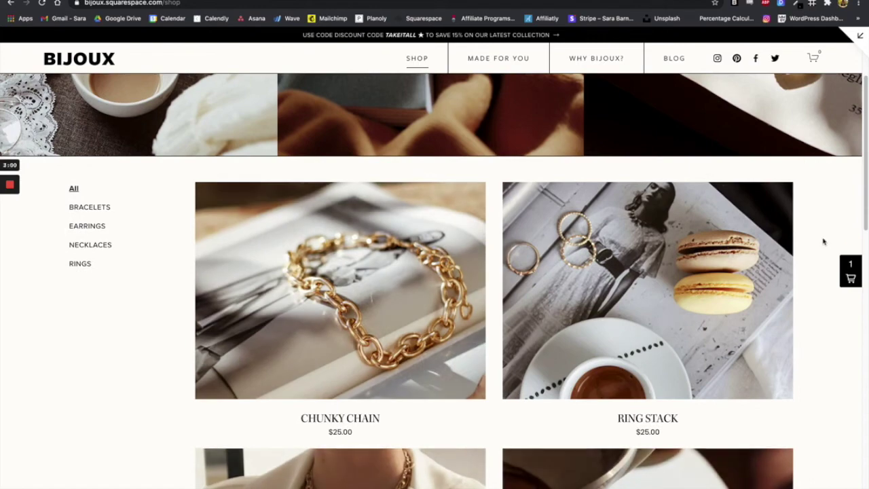
scroll(487, 349, "down", 15)
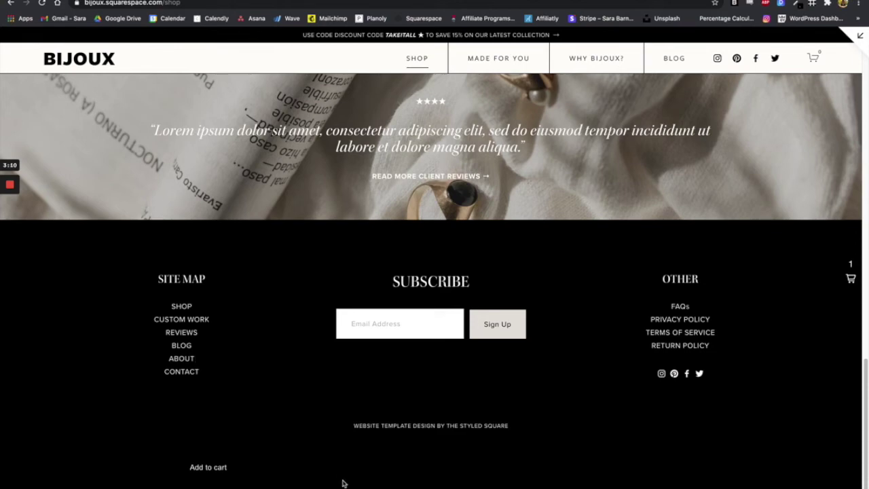
scroll(350, 479, "up", 20)
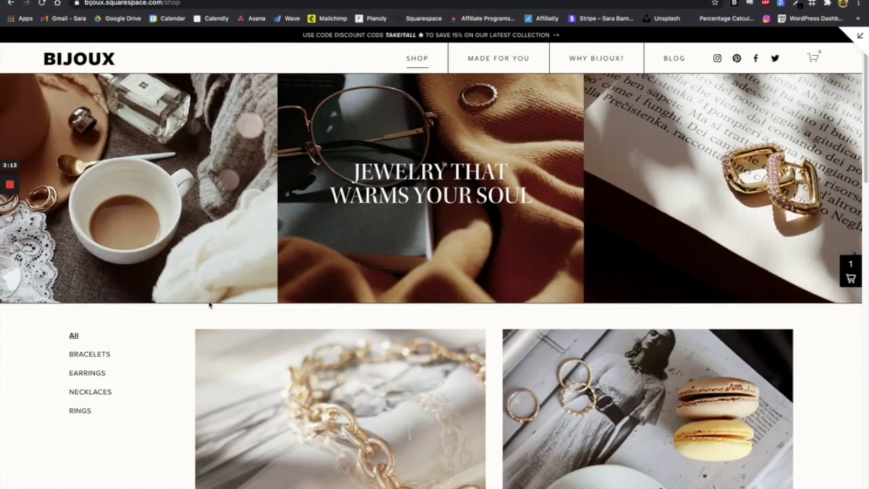
- Exit the full-screen preview and return to the main site menu
left_click(855, 37)
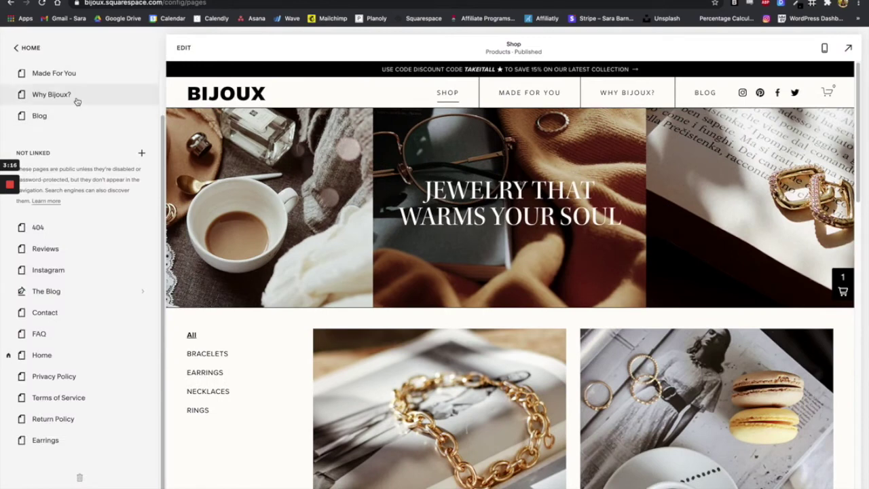
left_click(27, 57)
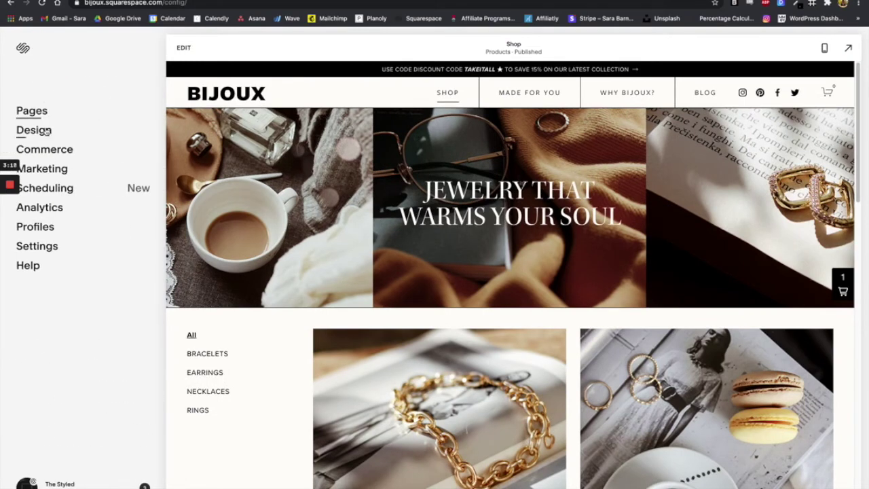